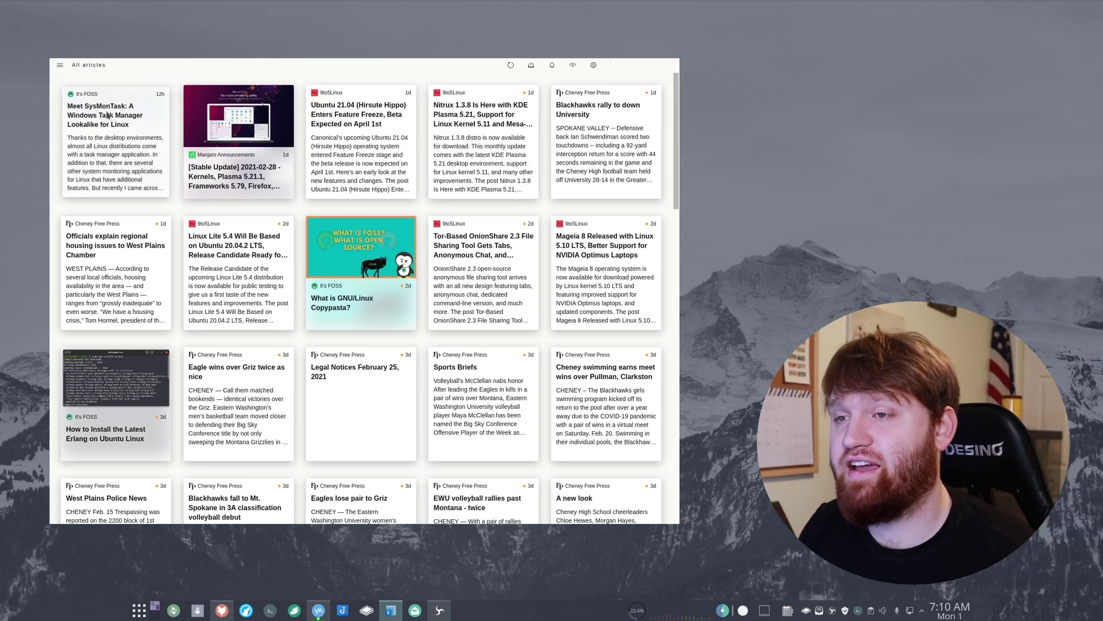
Open the 'Meet SysMonTask: A Windows Task Manager Lookalike for Linux' article in the reader.
click(108, 115)
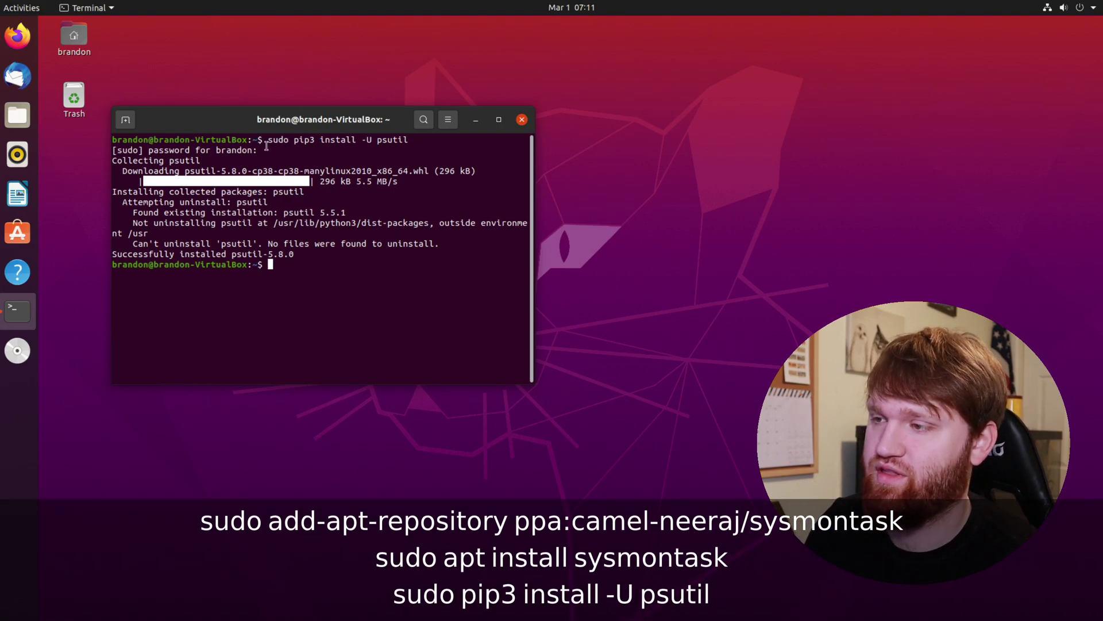
drag(278, 139, 409, 139)
right_click(406, 139)
click(431, 147)
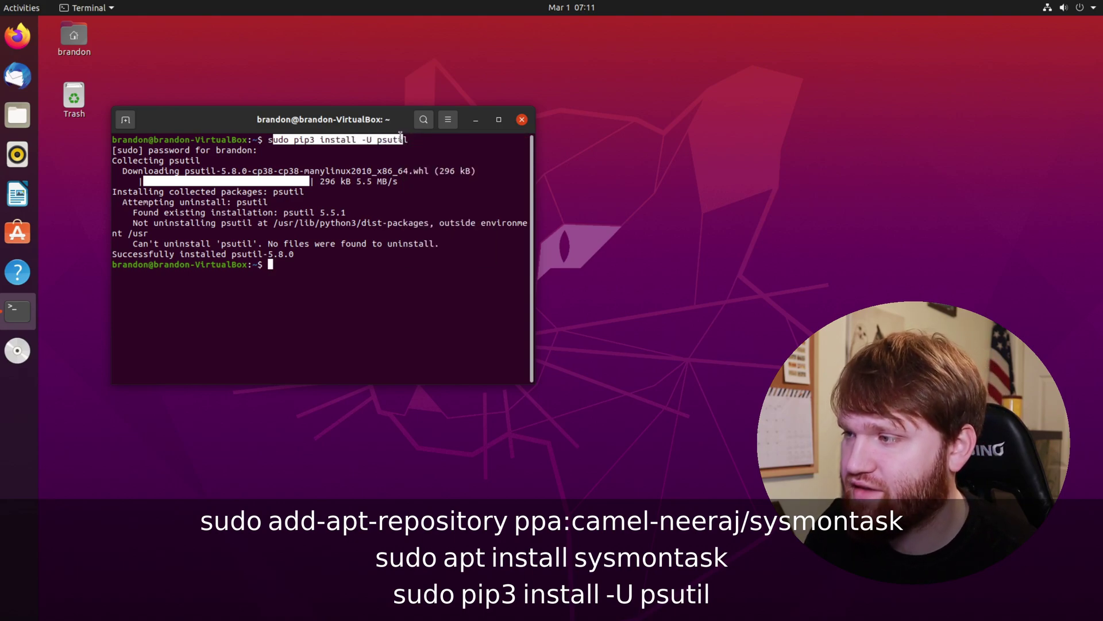
click(430, 147)
click(476, 119)
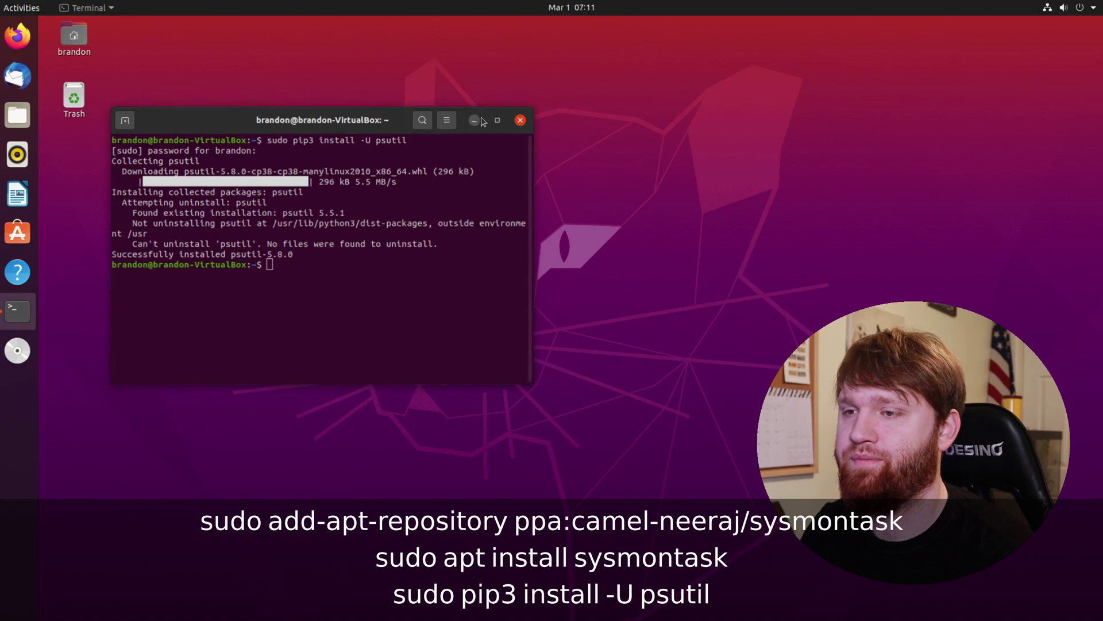
click(17, 311)
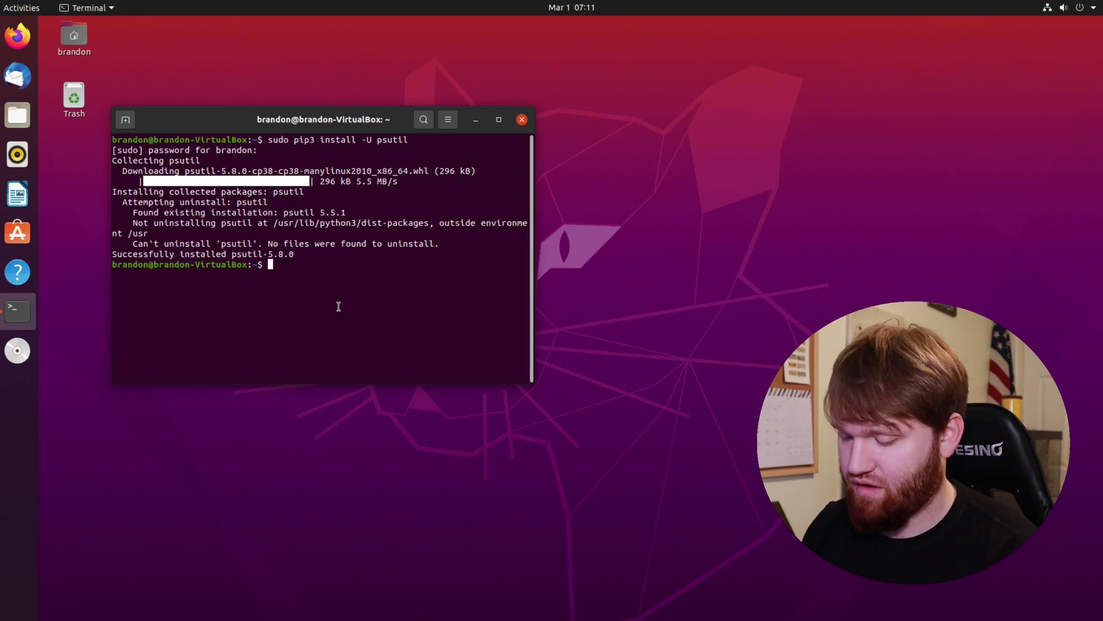
Run sysmontask in the terminal and authenticate with the account password for root access.
text(sysmon)
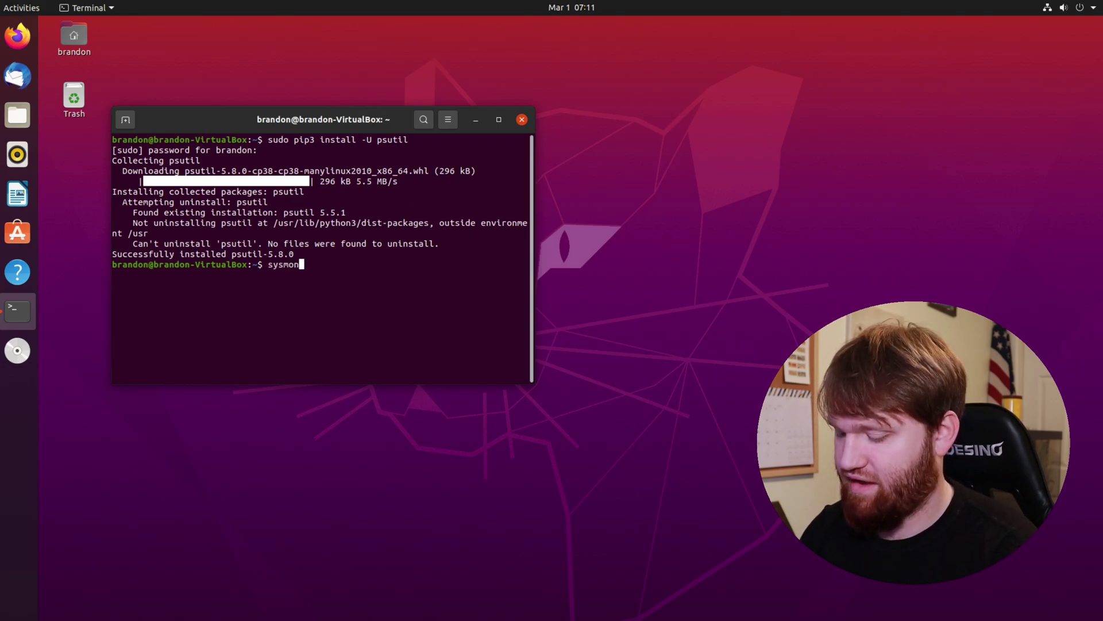
text(task)
key(Return)
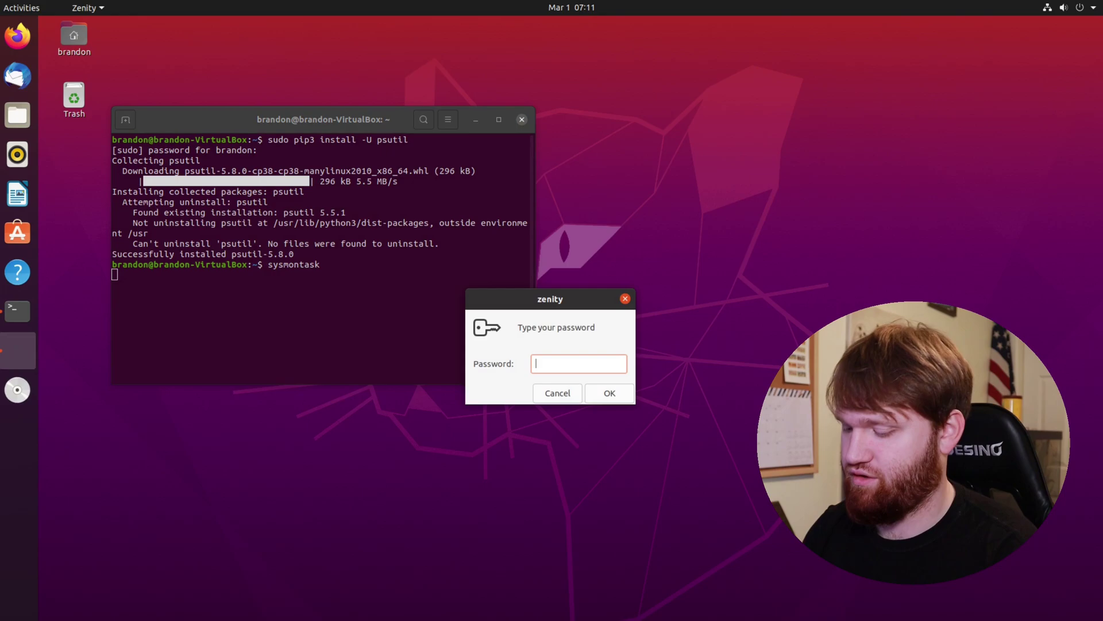
text(•••)
key(Return)
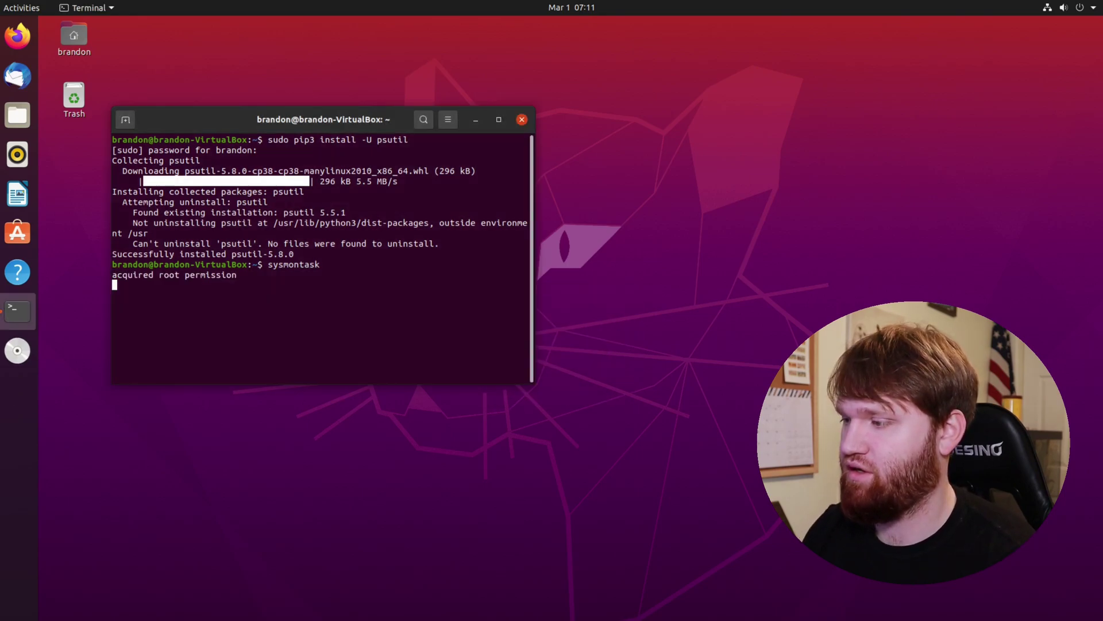
Move the SysMonTask window aside, then close both SysMonTask and the terminal.
drag(713, 125, 283, 100)
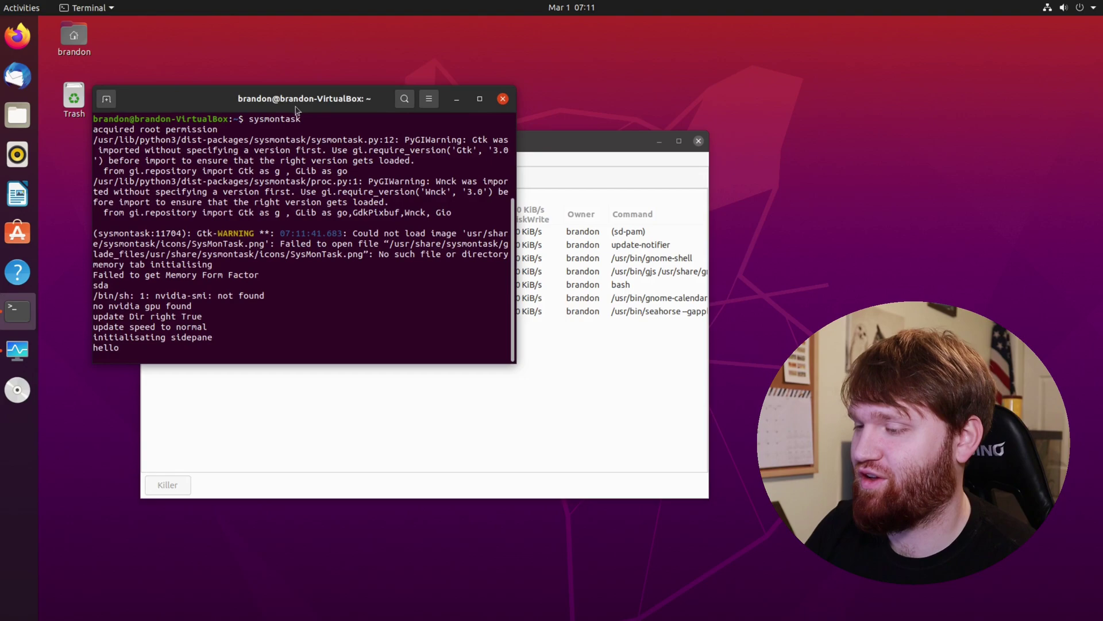
click(675, 162)
click(698, 141)
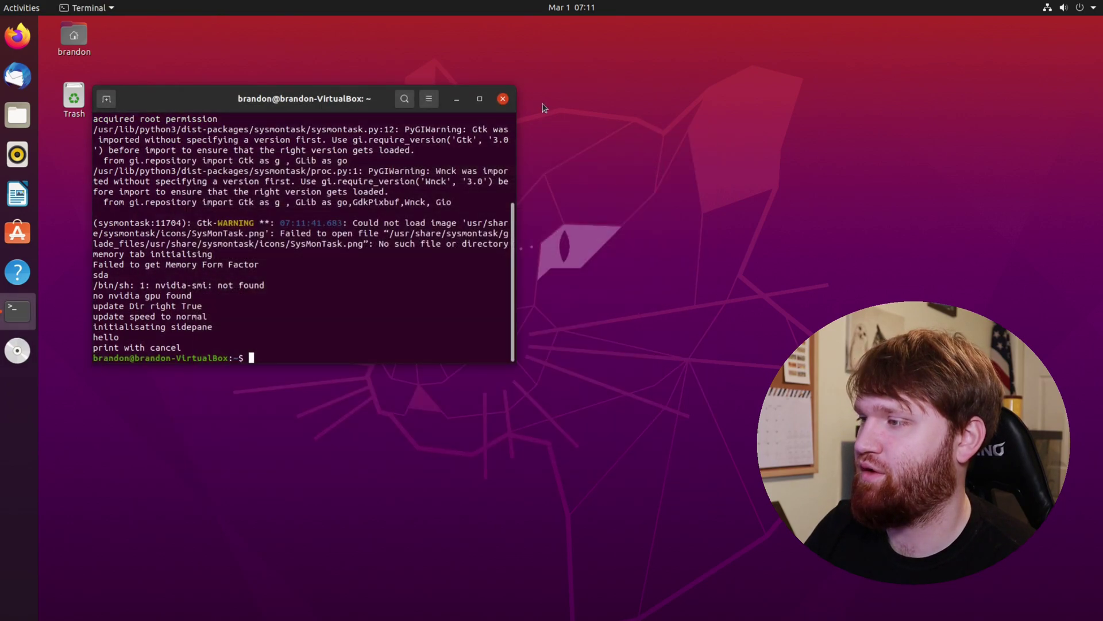
click(502, 100)
Relaunch SysMonTask by searching 'sys' in Activities and confirm the password.
click(23, 10)
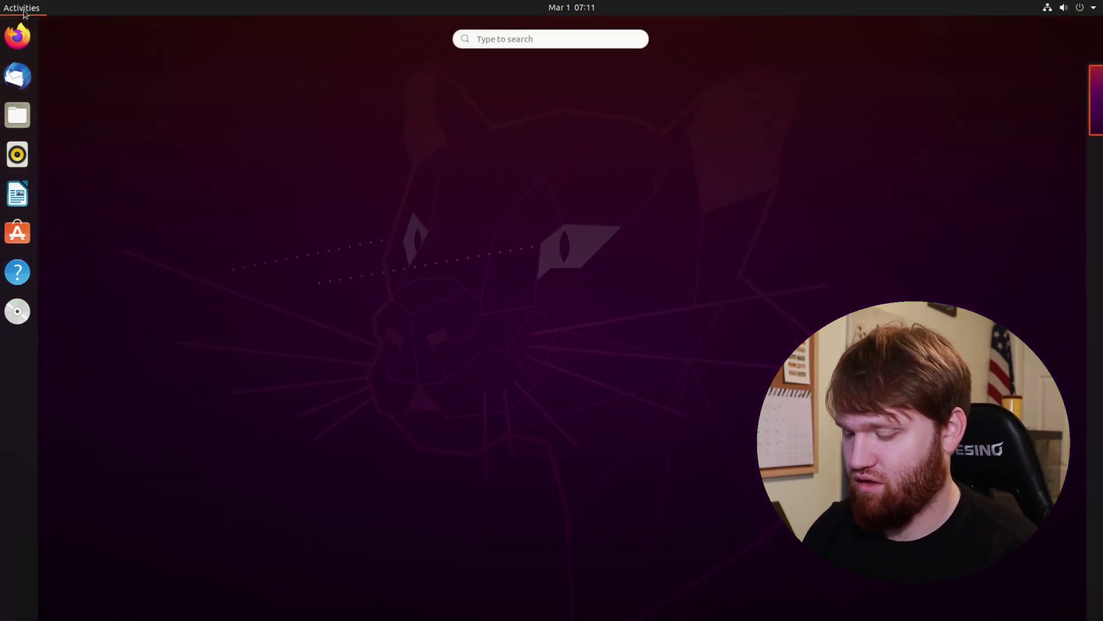
text(sys)
key(Return)
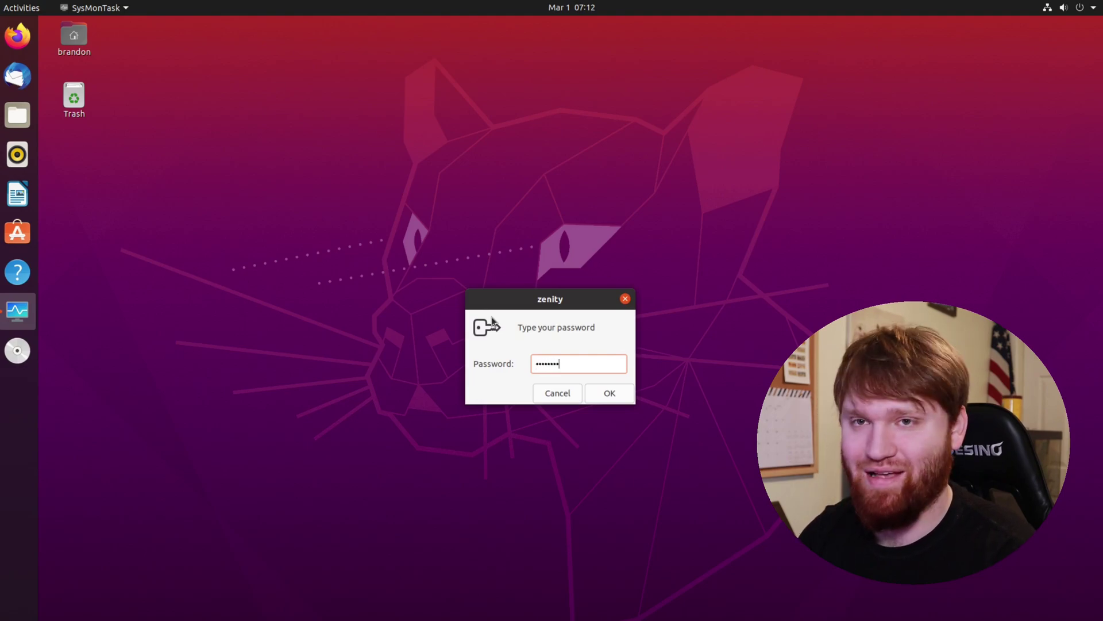
key(Return)
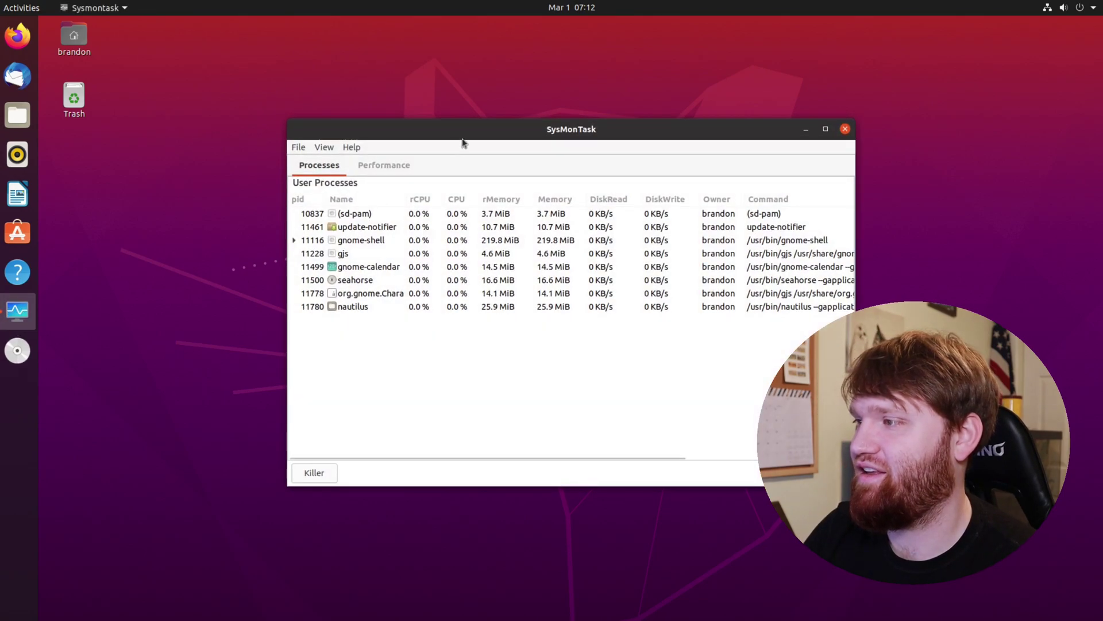
Shift the window left and expand gnome-shell to list ibus-daemon and sysmontask beneath it.
drag(464, 143, 292, 130)
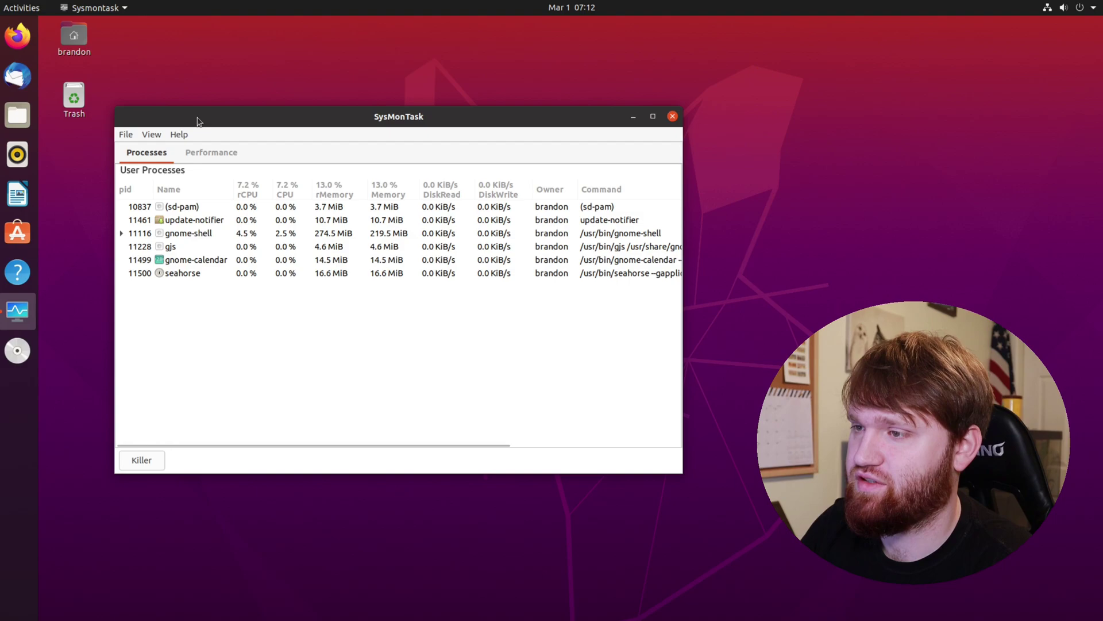
drag(197, 121, 190, 130)
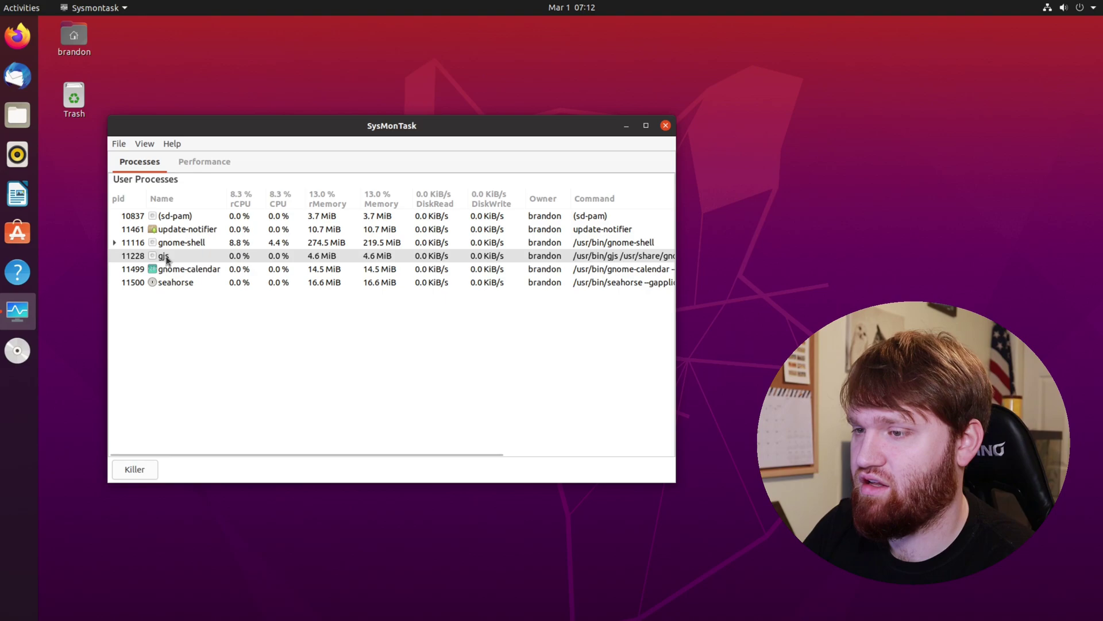
click(195, 233)
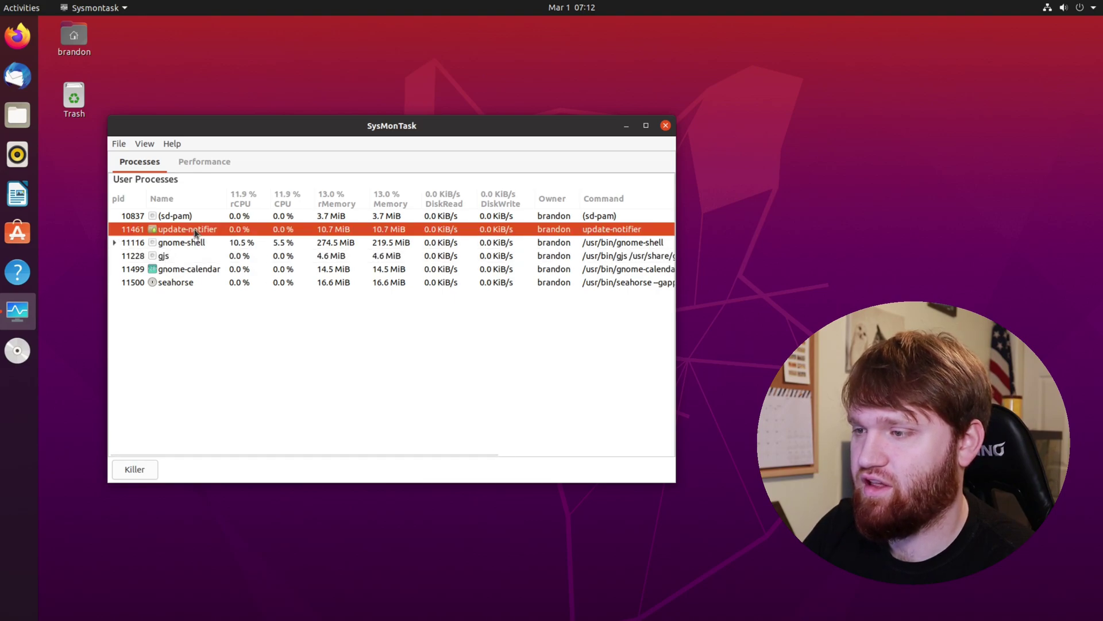
click(114, 242)
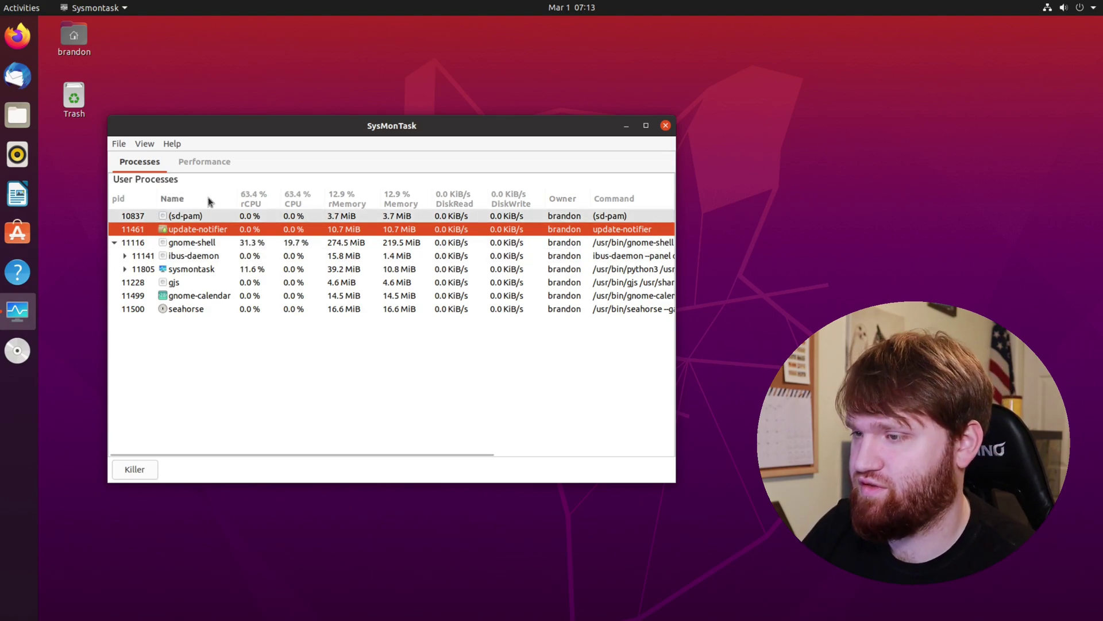
Open the Performance Memory page showing 1.0 GiB in use of 7.8 GiB.
click(211, 168)
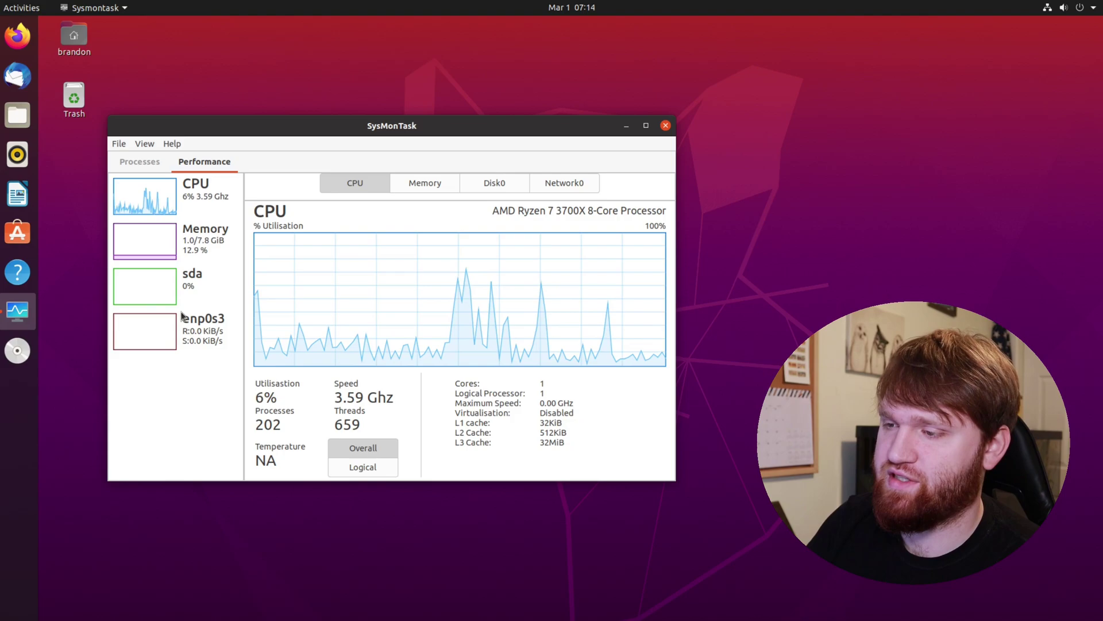
click(430, 184)
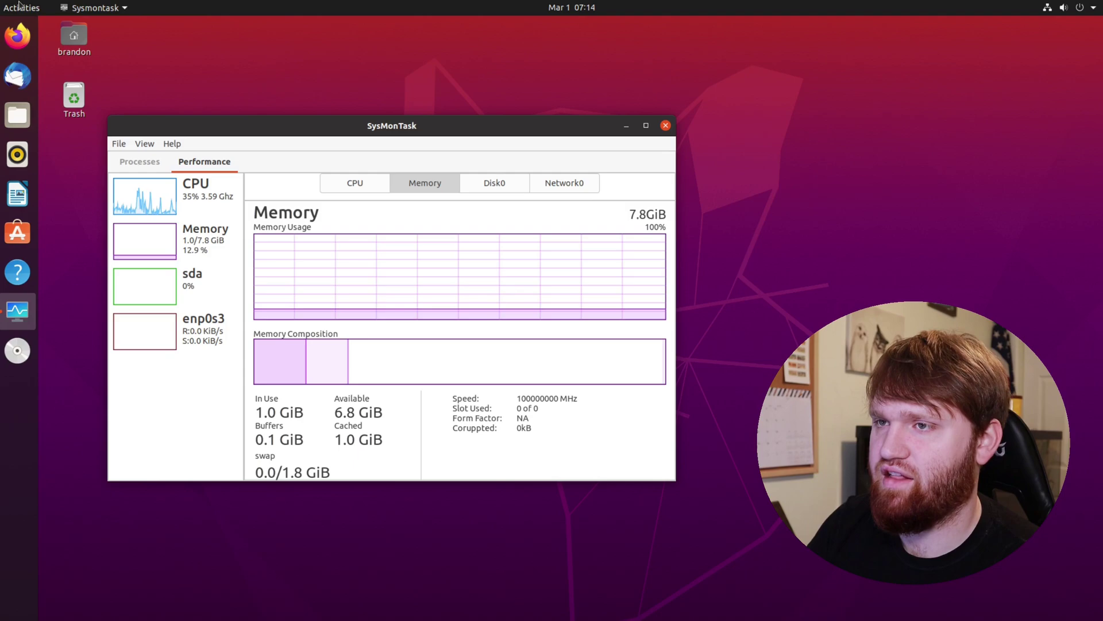
Launch a Terminal via the 'termi' search and arrange it below SysMonTask.
key(super)
text(termi)
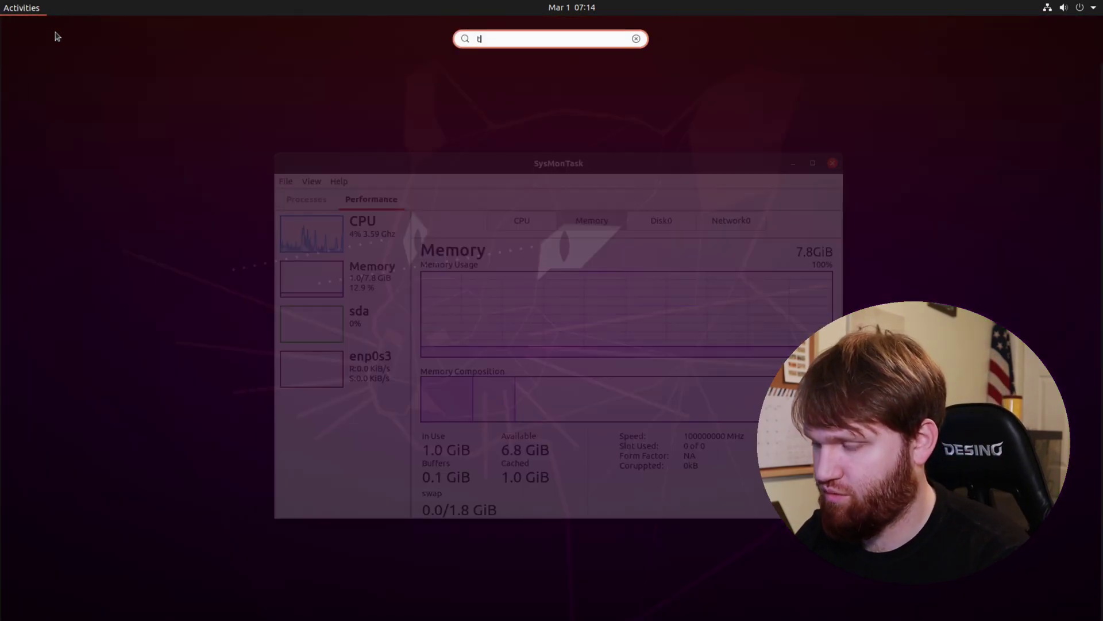
key(Return)
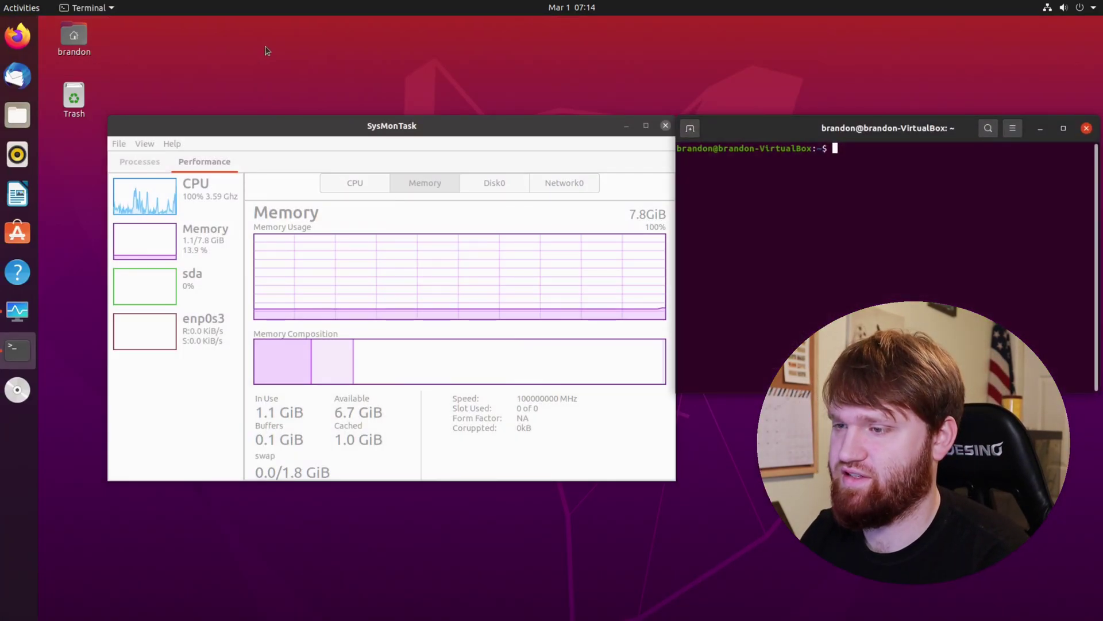
drag(259, 125, 218, 47)
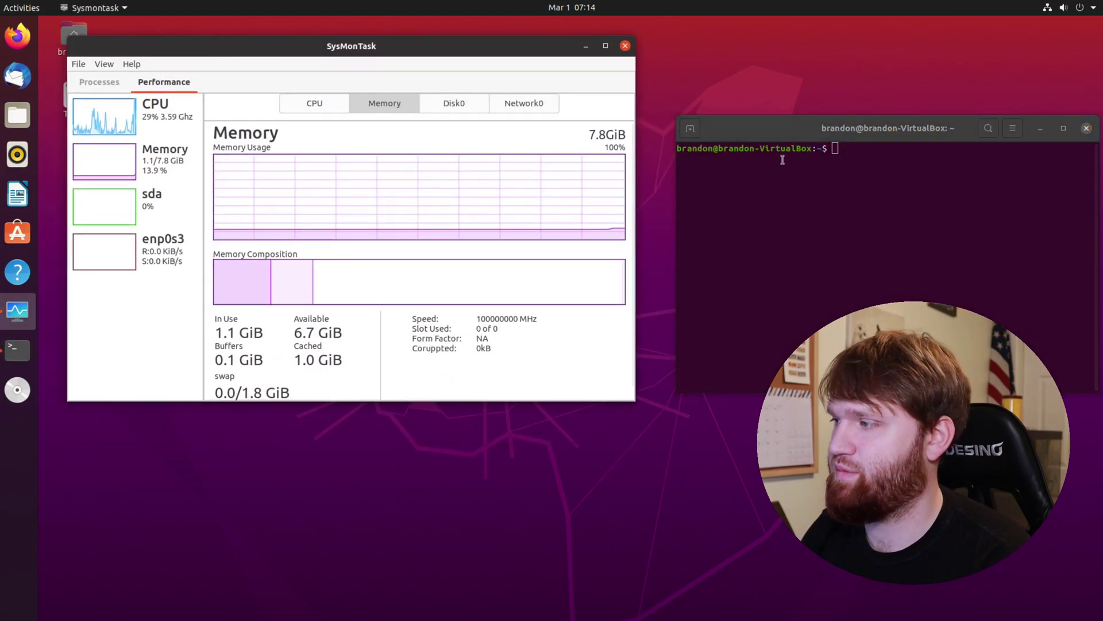
drag(785, 131, 192, 353)
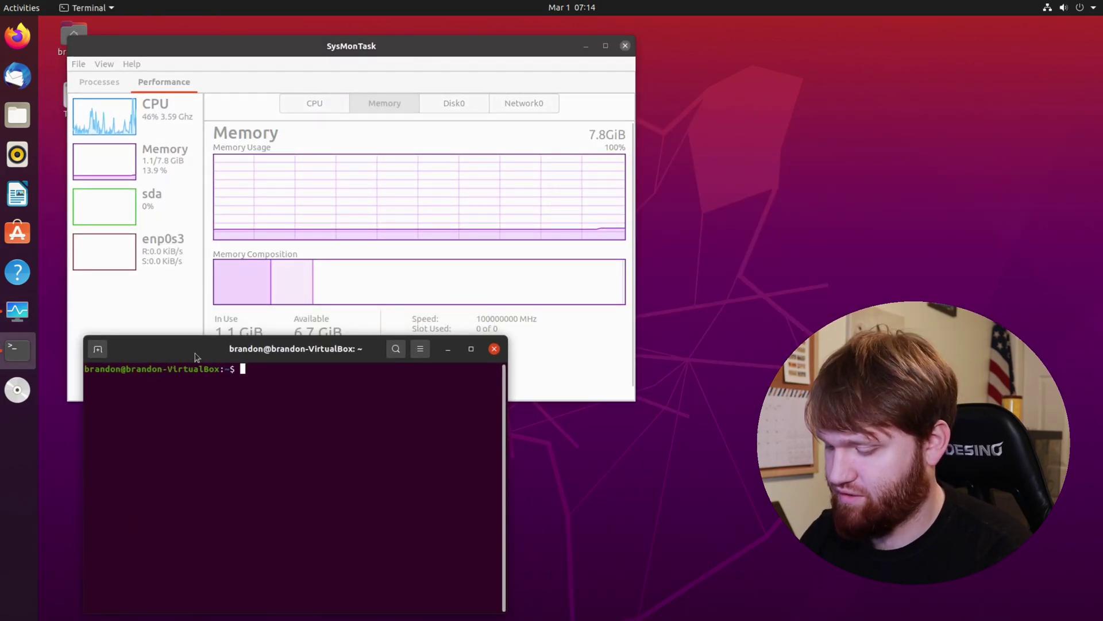
Run htop, installing it if missing, and position its terminal beside SysMonTask.
text(htop)
key(Return)
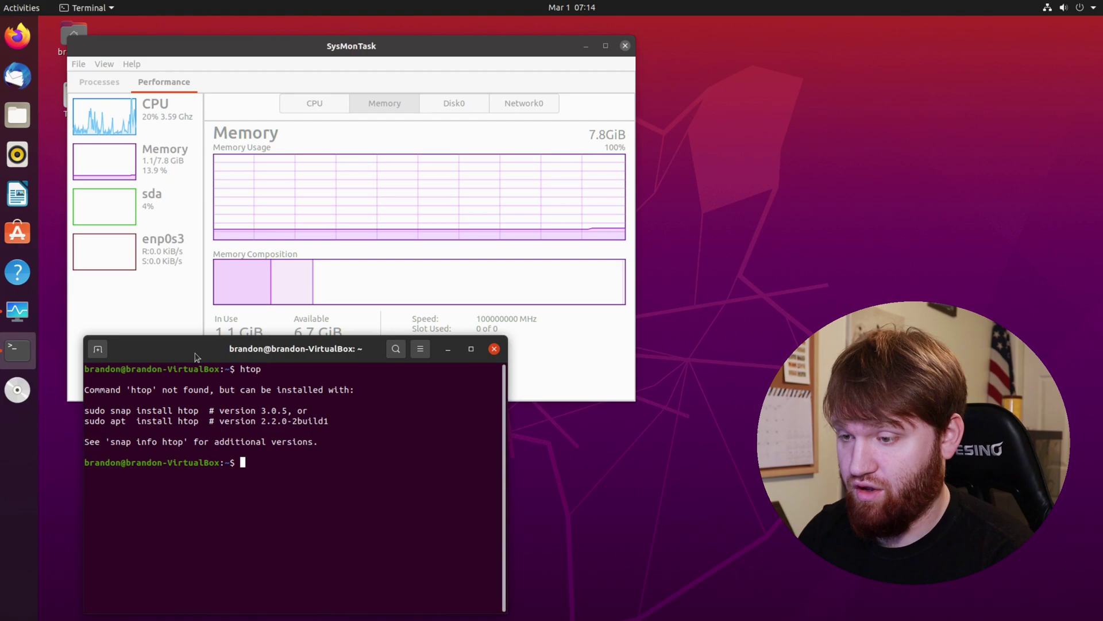
text(htop)
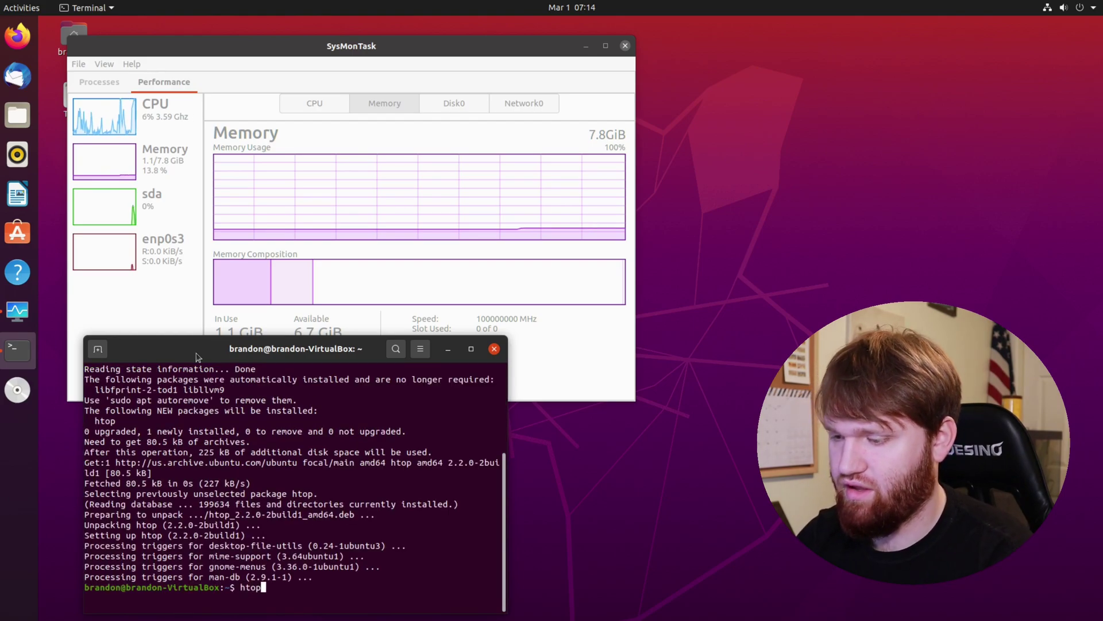
key(Return)
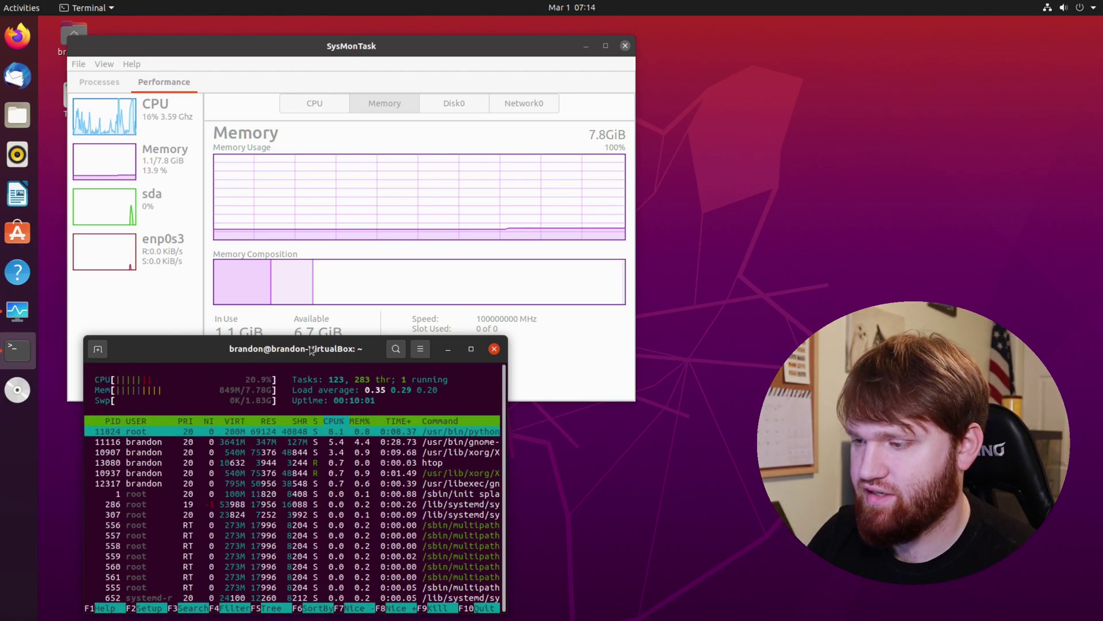
drag(307, 350, 329, 376)
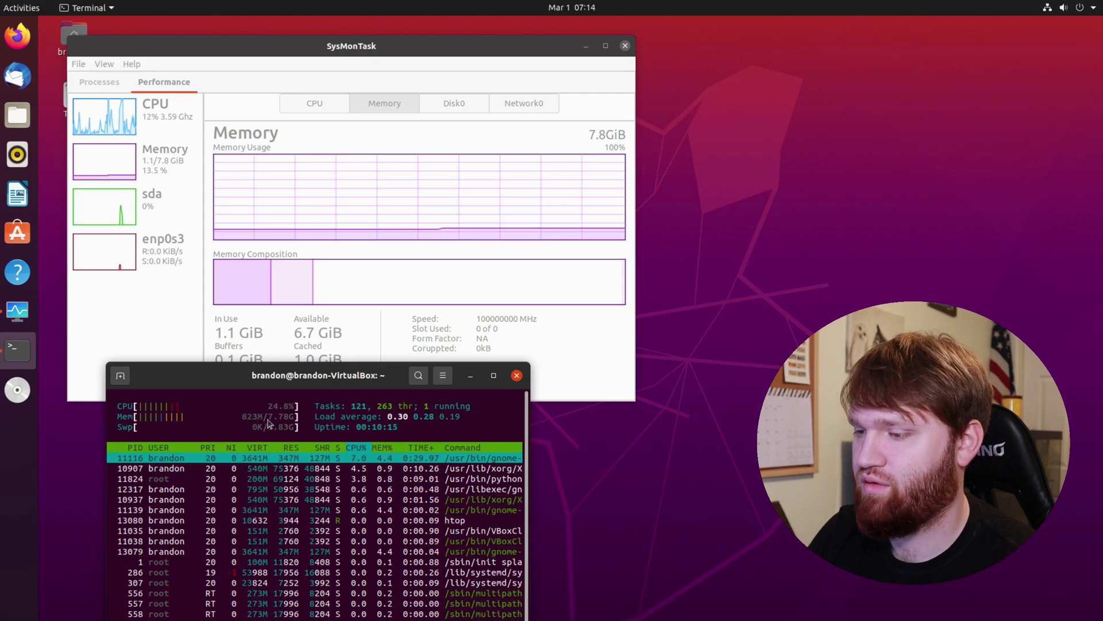
click(268, 323)
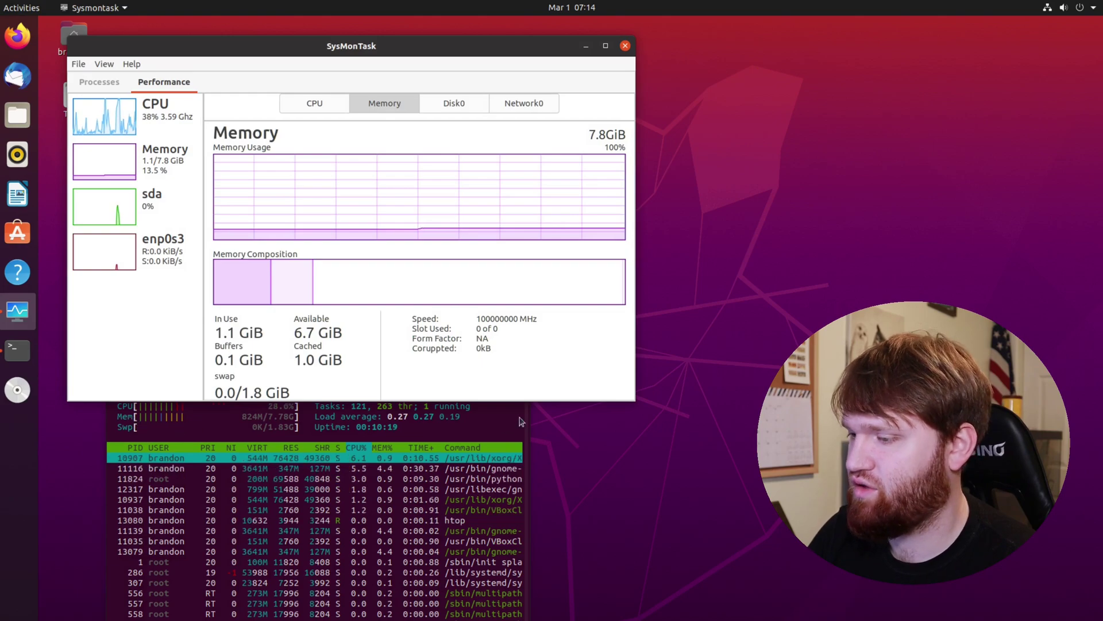
click(296, 421)
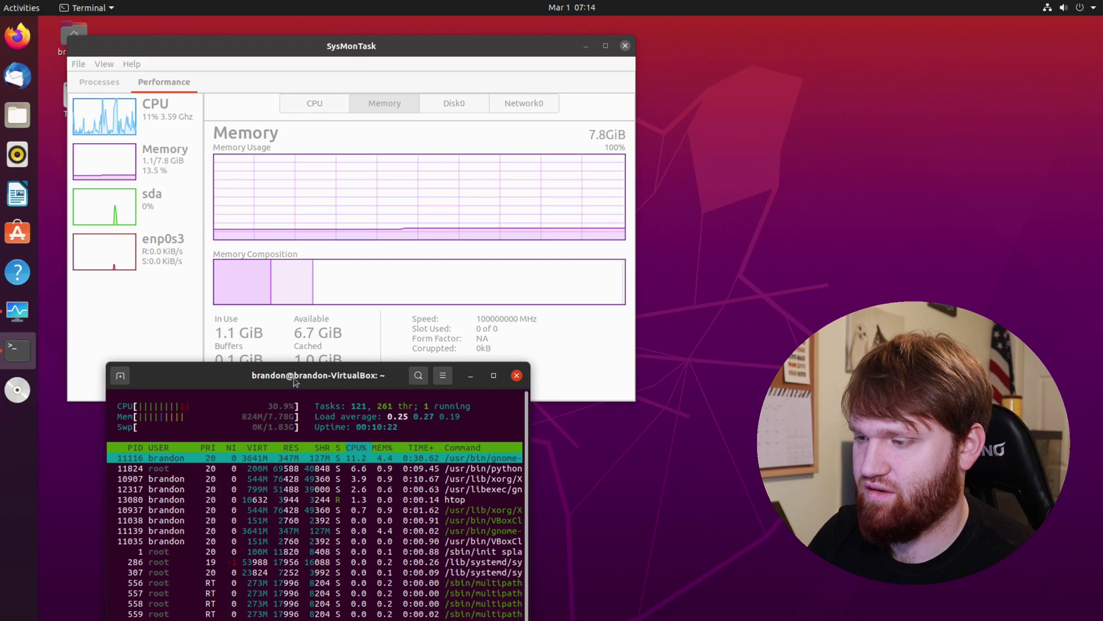
drag(295, 382, 273, 383)
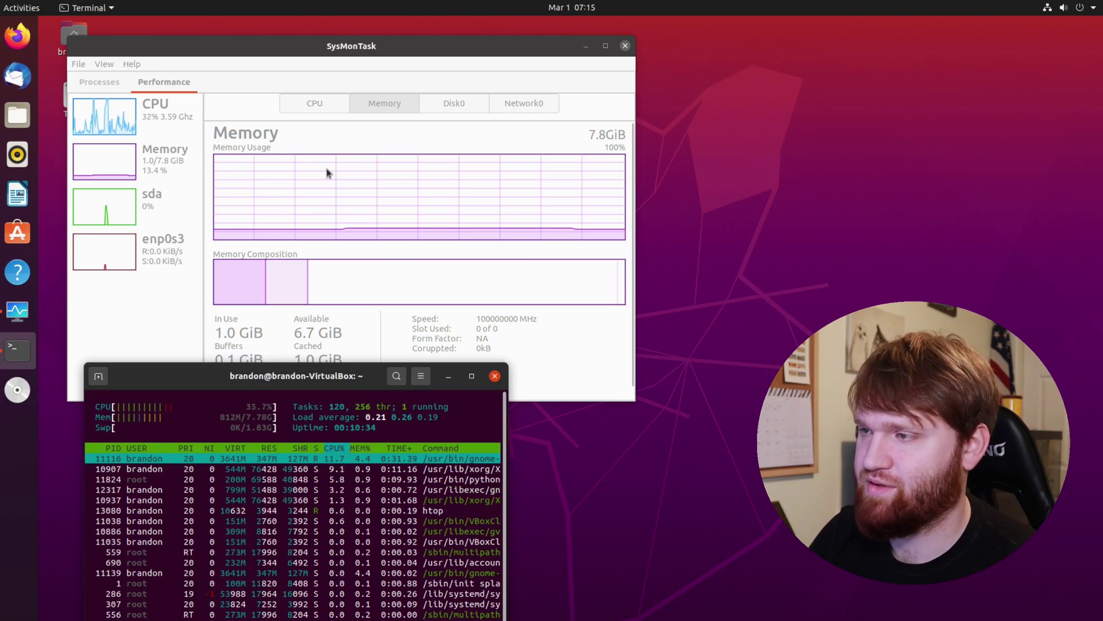
Close the htop terminal, view the sda disk and enp0s3 network pages, and launch Firefox.
click(494, 377)
click(388, 535)
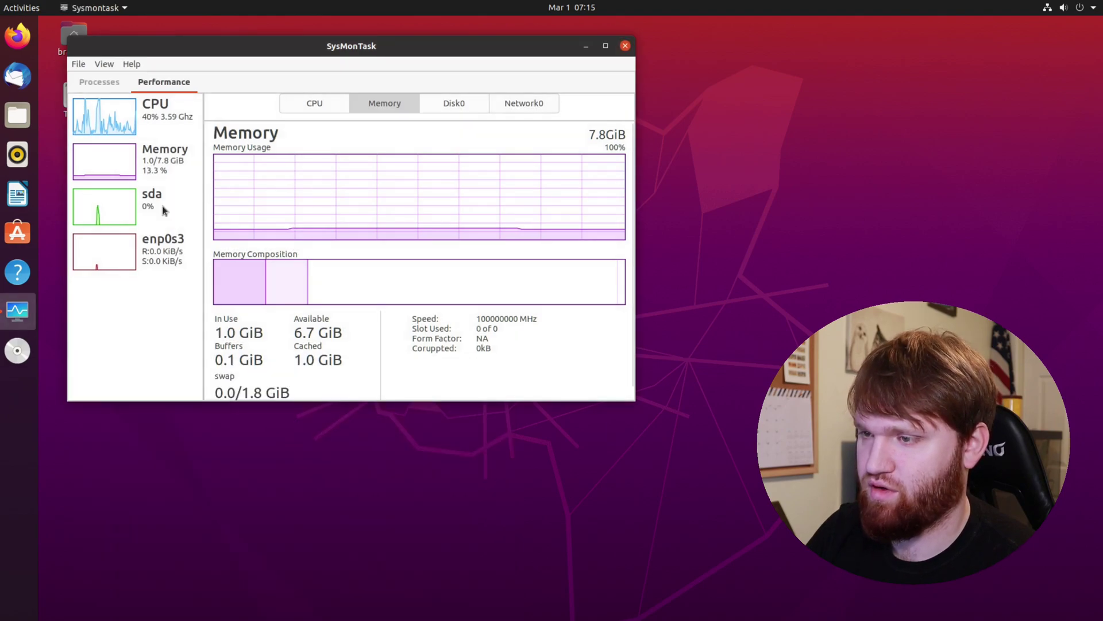
click(471, 103)
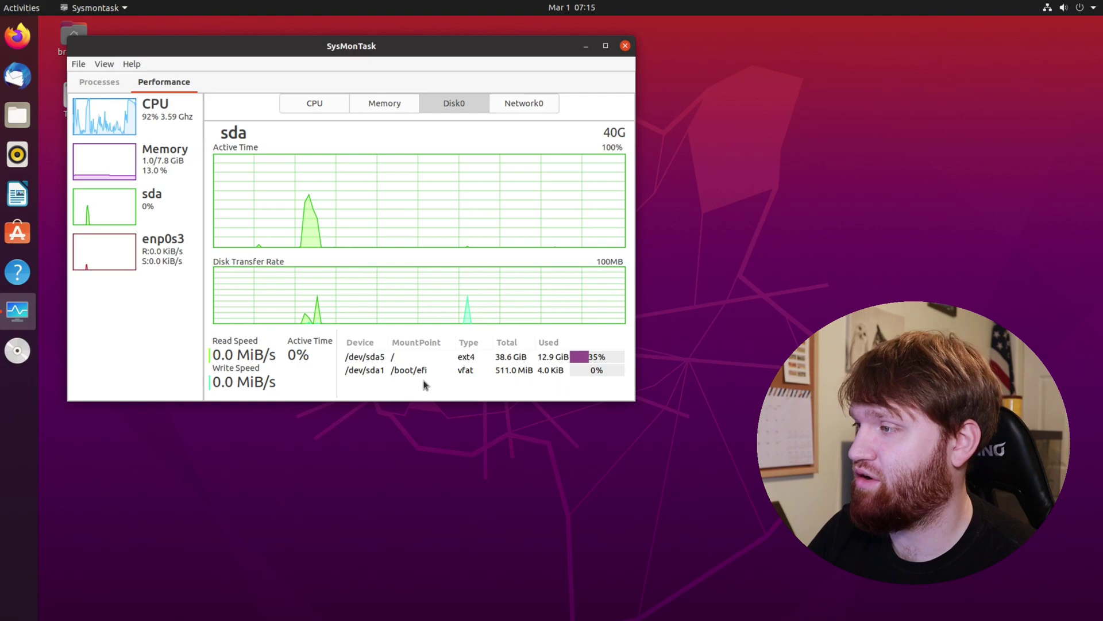
click(525, 109)
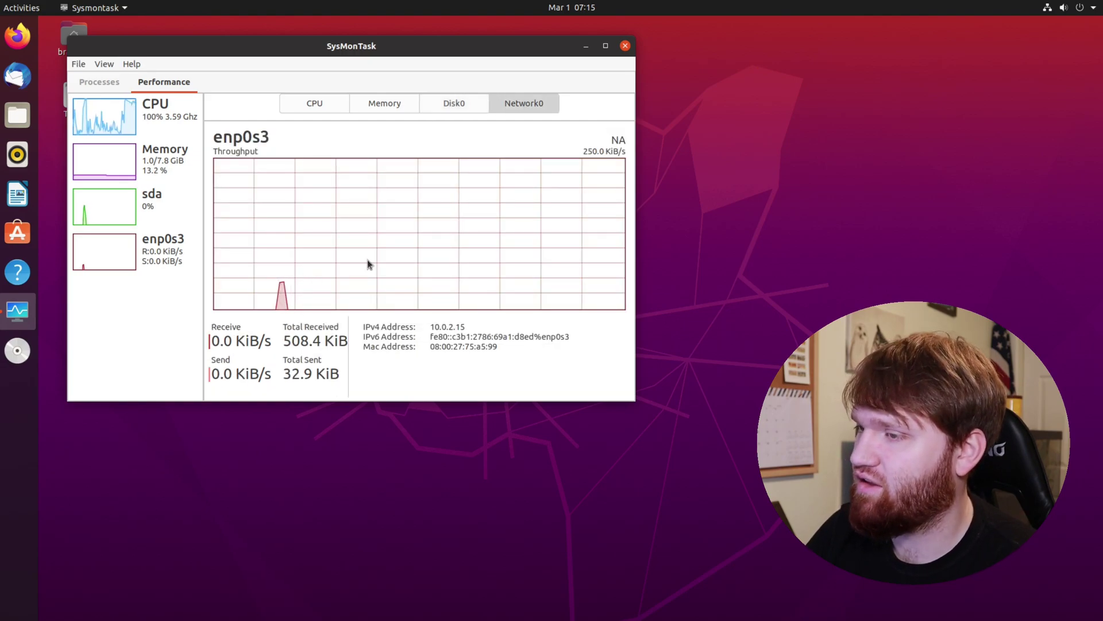
click(18, 35)
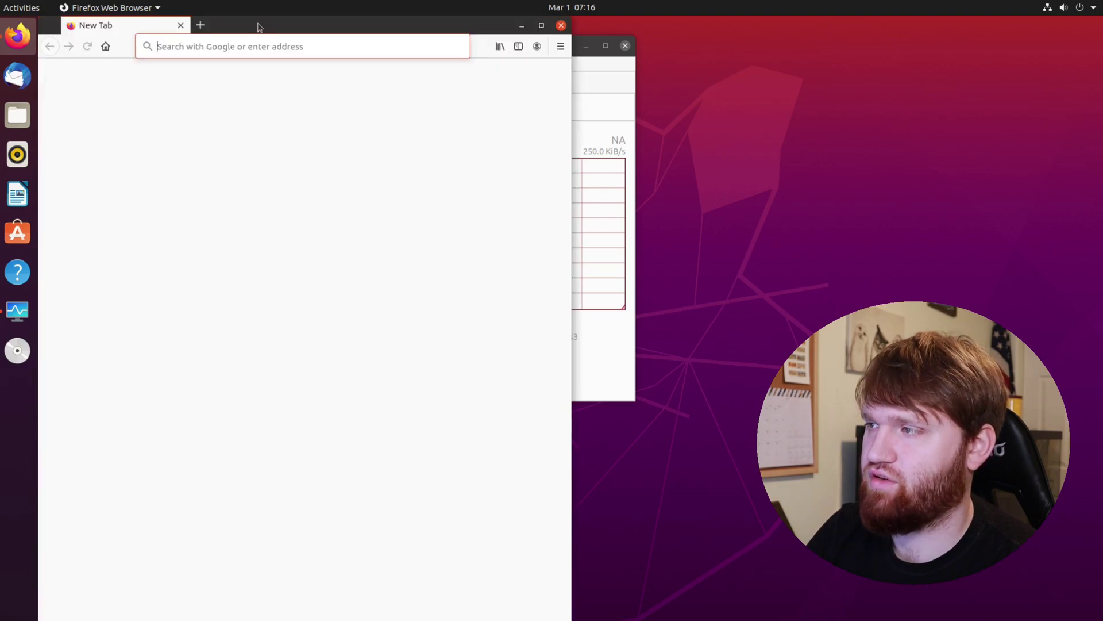
Drag the Firefox window to the lower centre so SysMonTask shows, then open Activities.
drag(259, 25, 391, 310)
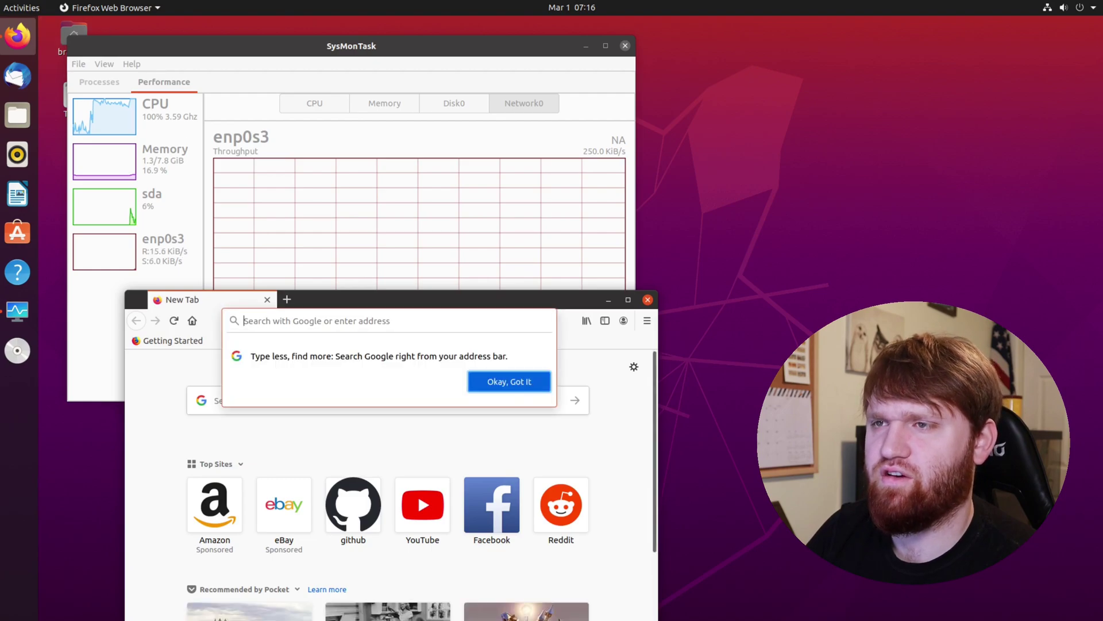
click(17, 9)
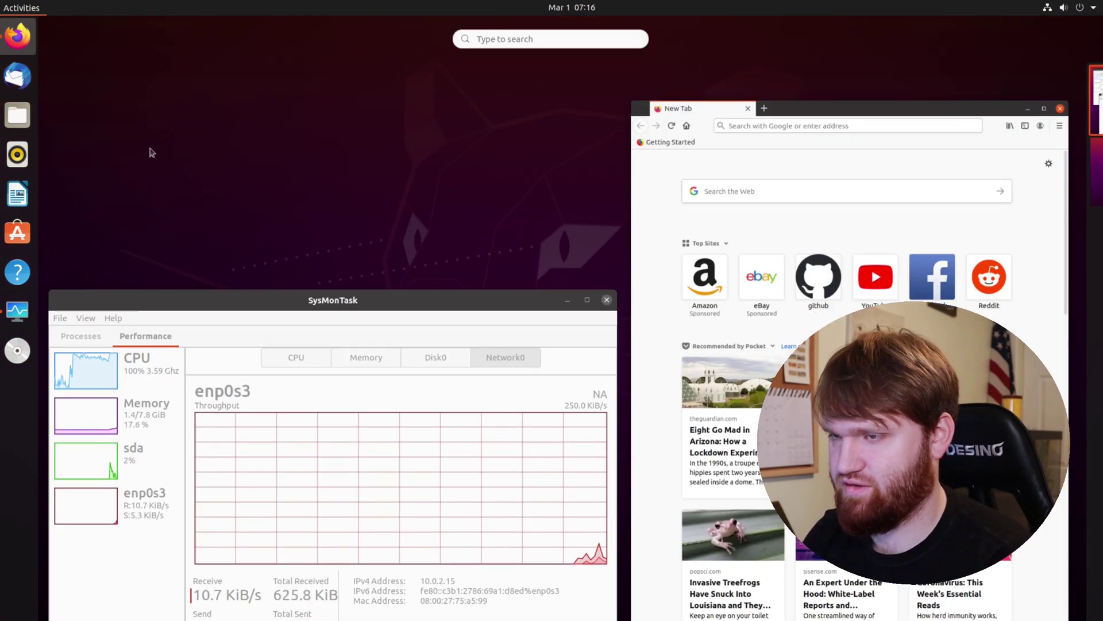
Launch Terminal via the 'term' search, run htop, then close it confirming Close Terminal.
click(506, 38)
text(term)
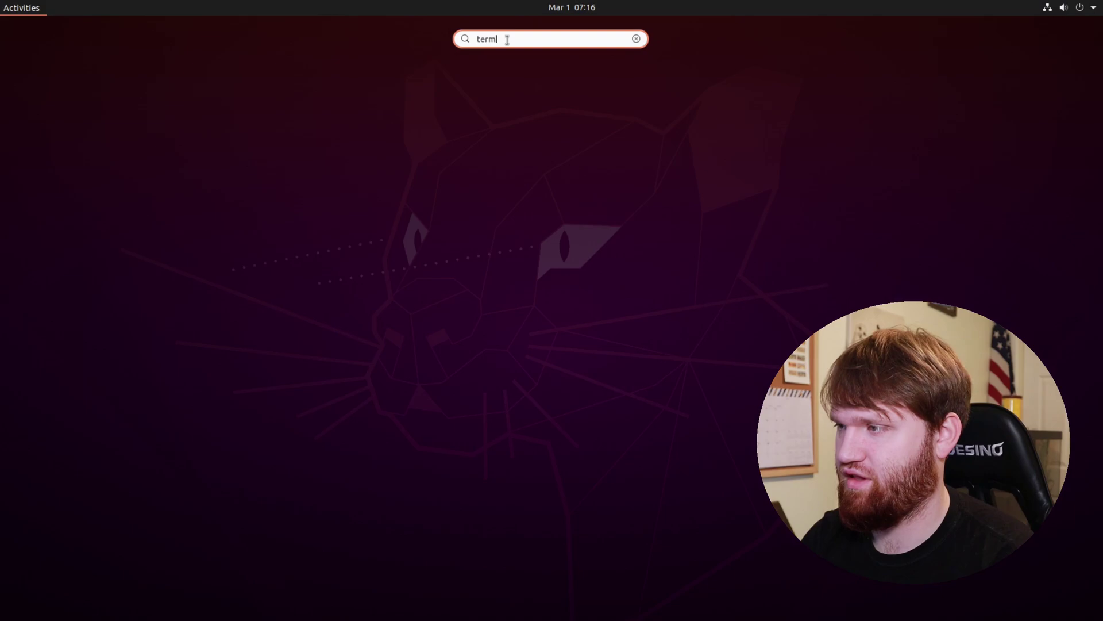
key(Return)
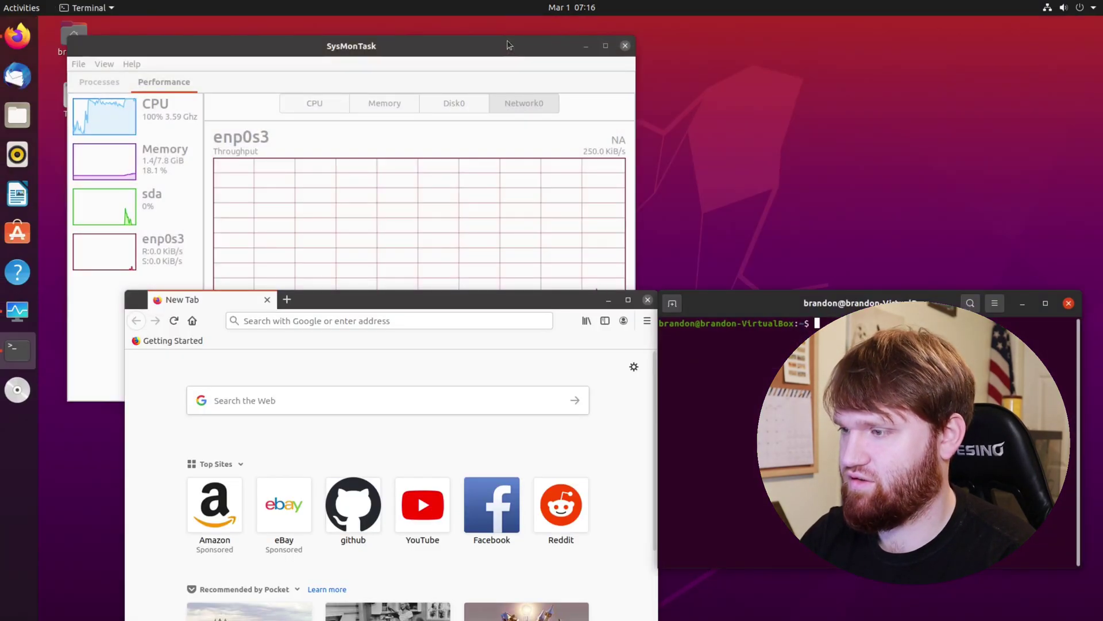
text(htop)
key(Return)
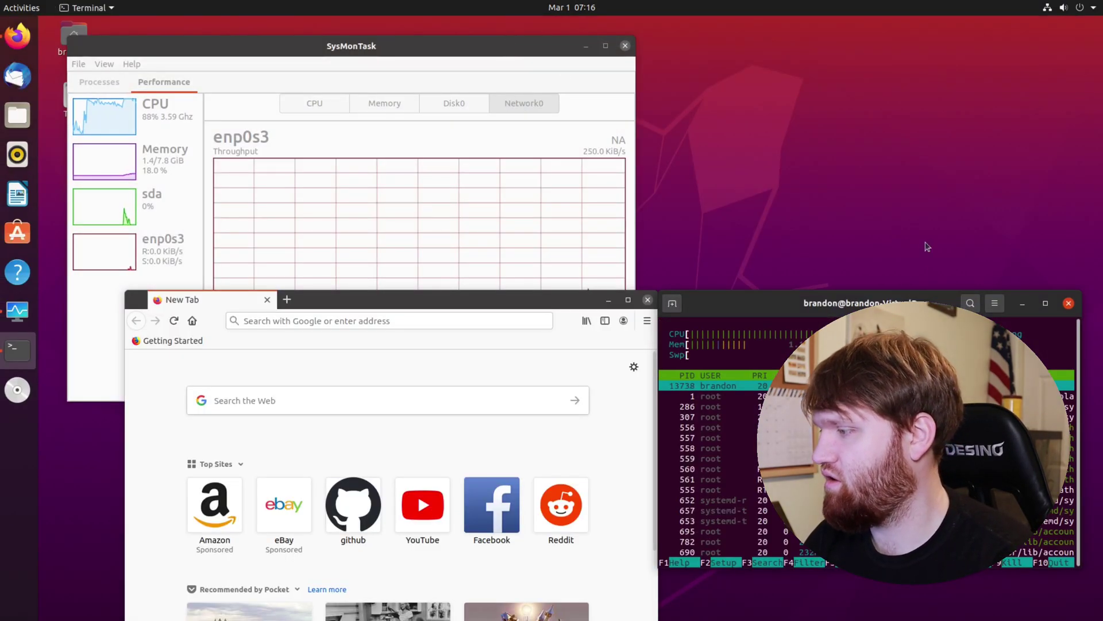
drag(849, 307, 262, 253)
click(481, 249)
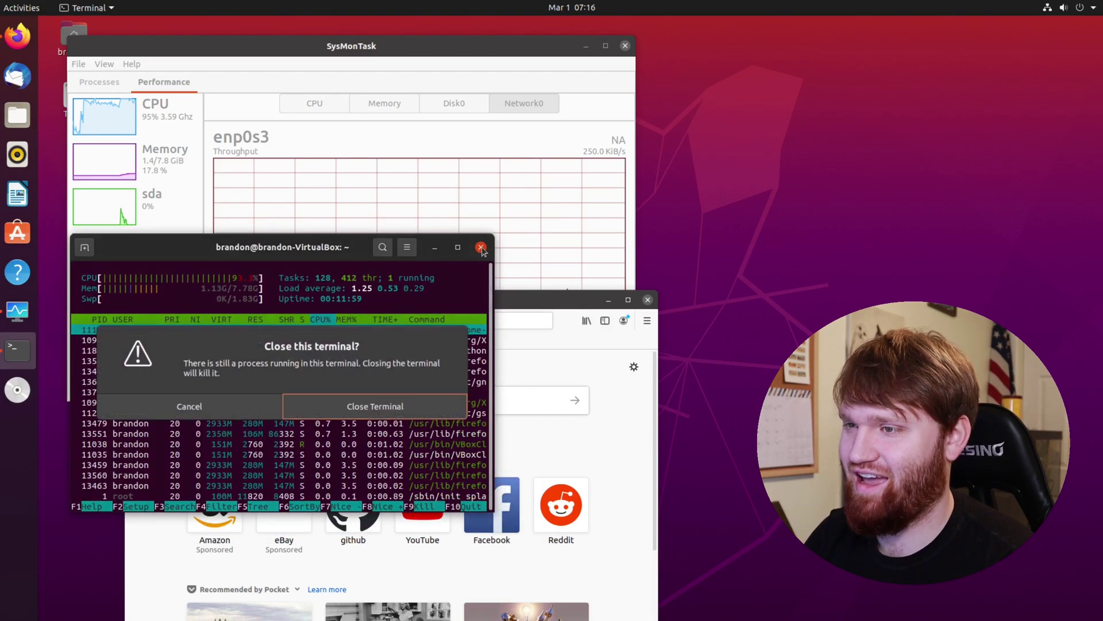
click(417, 409)
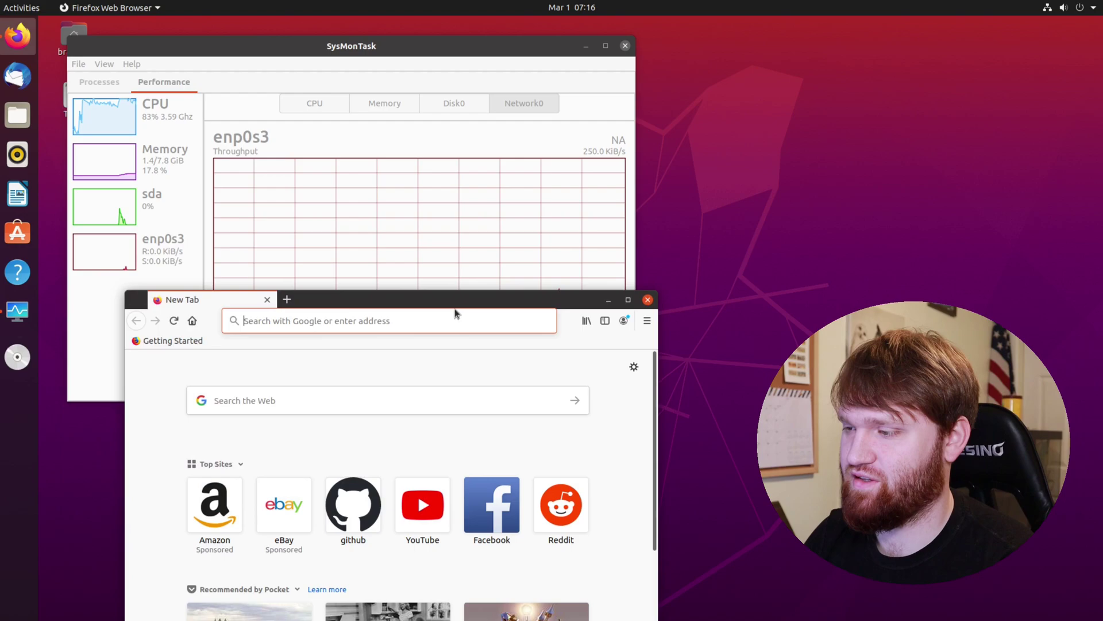
Select and expand the firefox process, then kill it with Killer and confirm.
drag(454, 308, 427, 302)
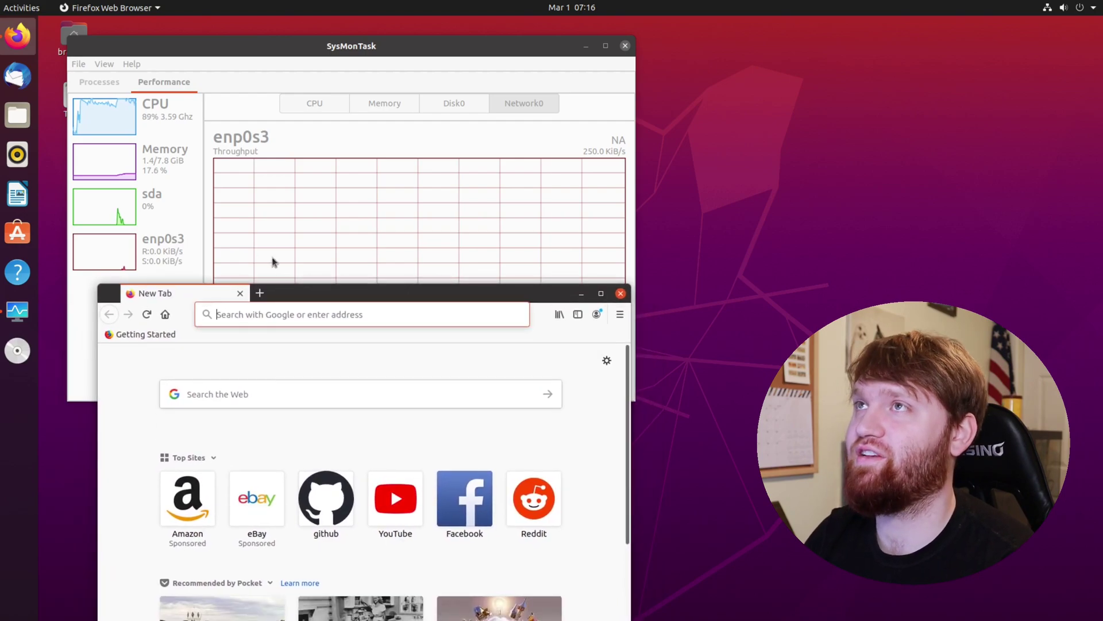
click(314, 87)
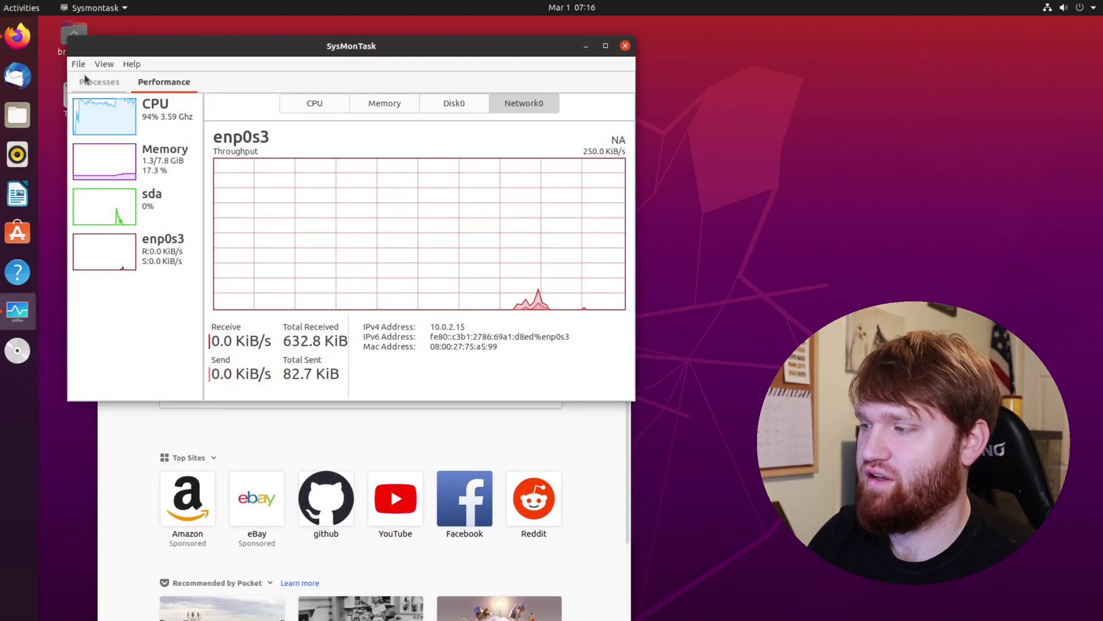
click(85, 81)
click(77, 242)
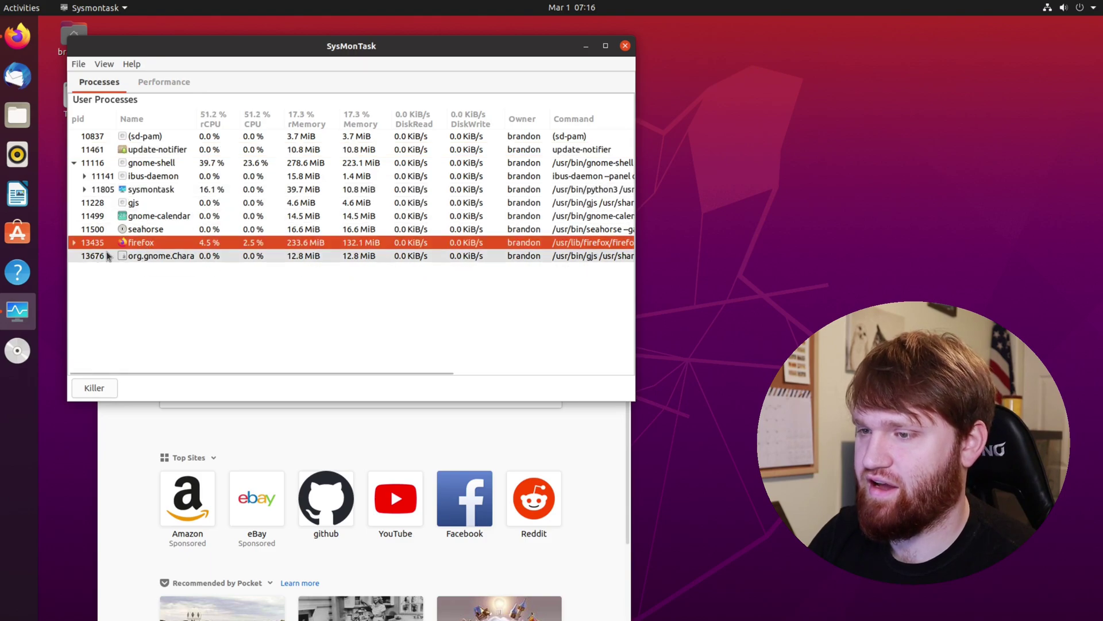
click(74, 243)
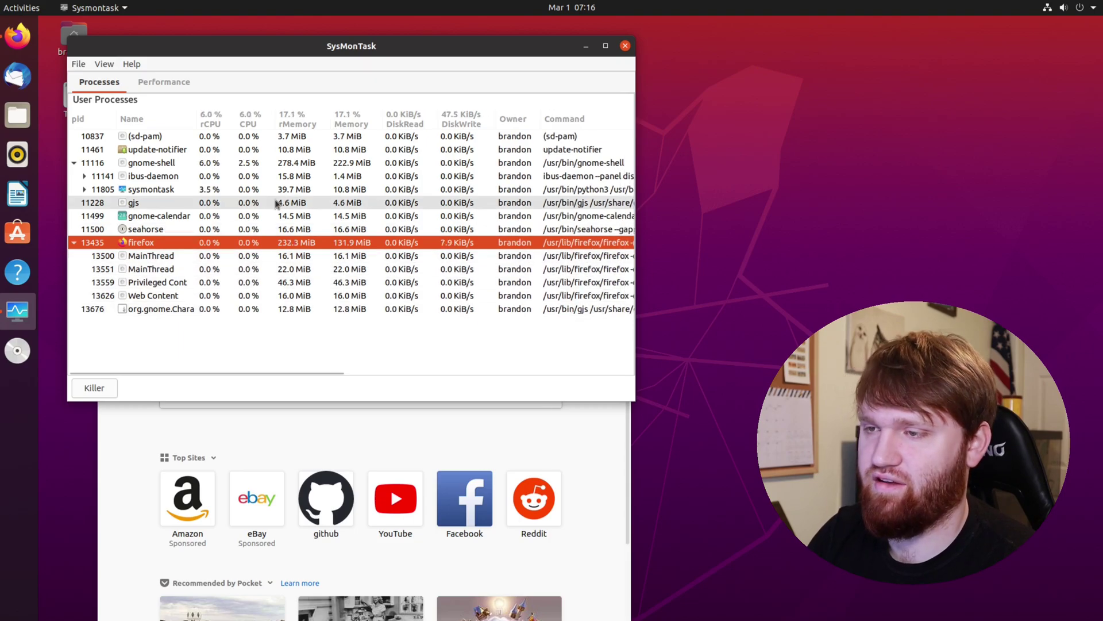
click(95, 389)
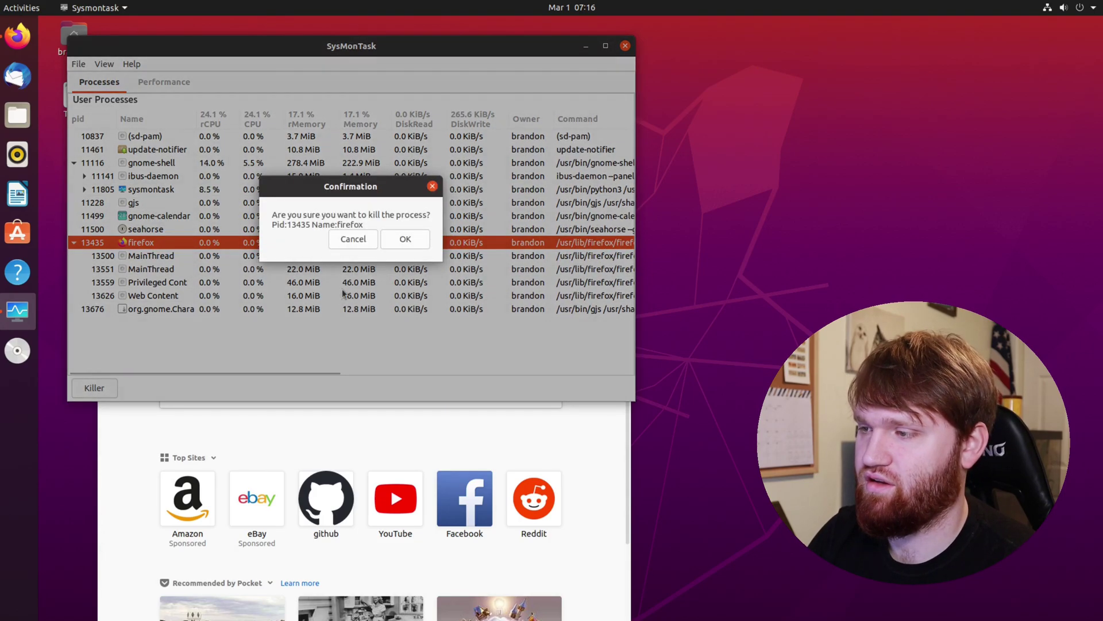
click(398, 241)
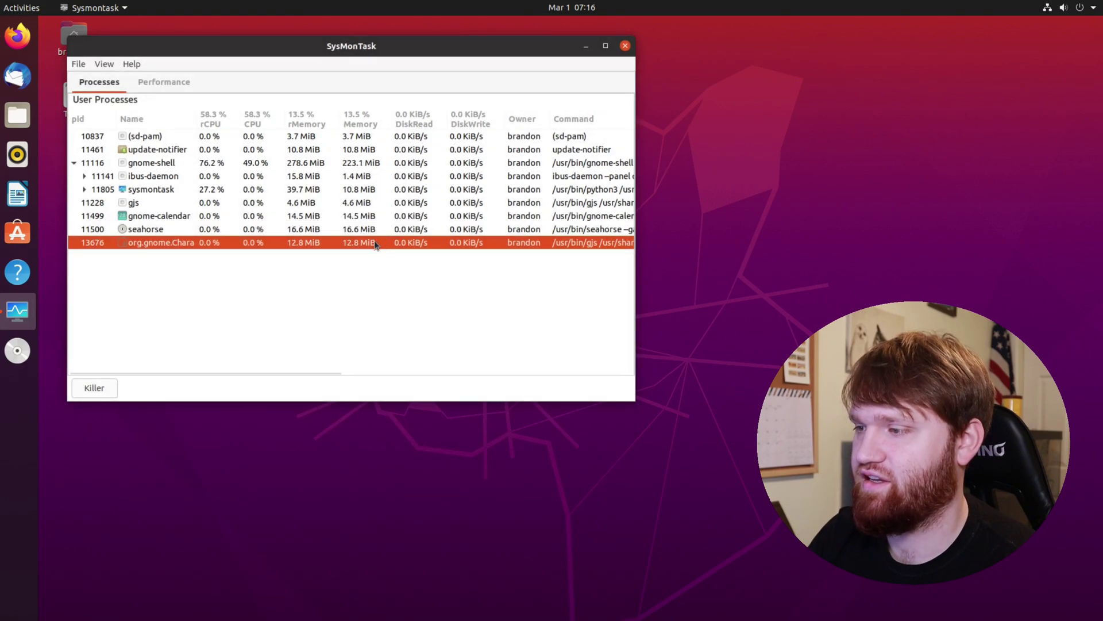
Check the CPU page under Performance, then return to the process list.
click(168, 82)
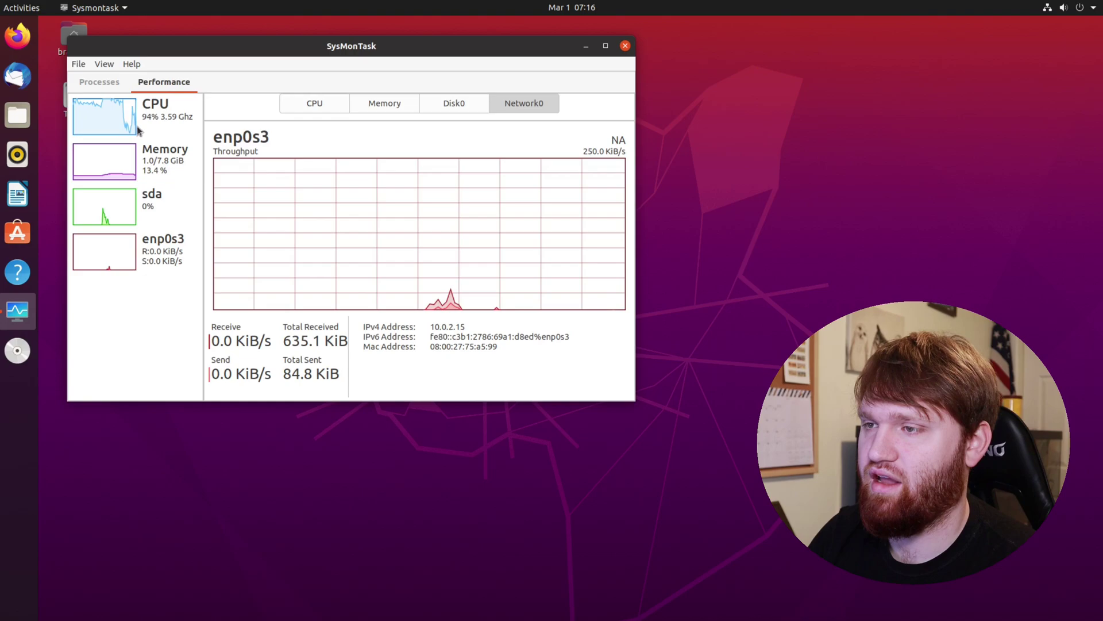
click(330, 109)
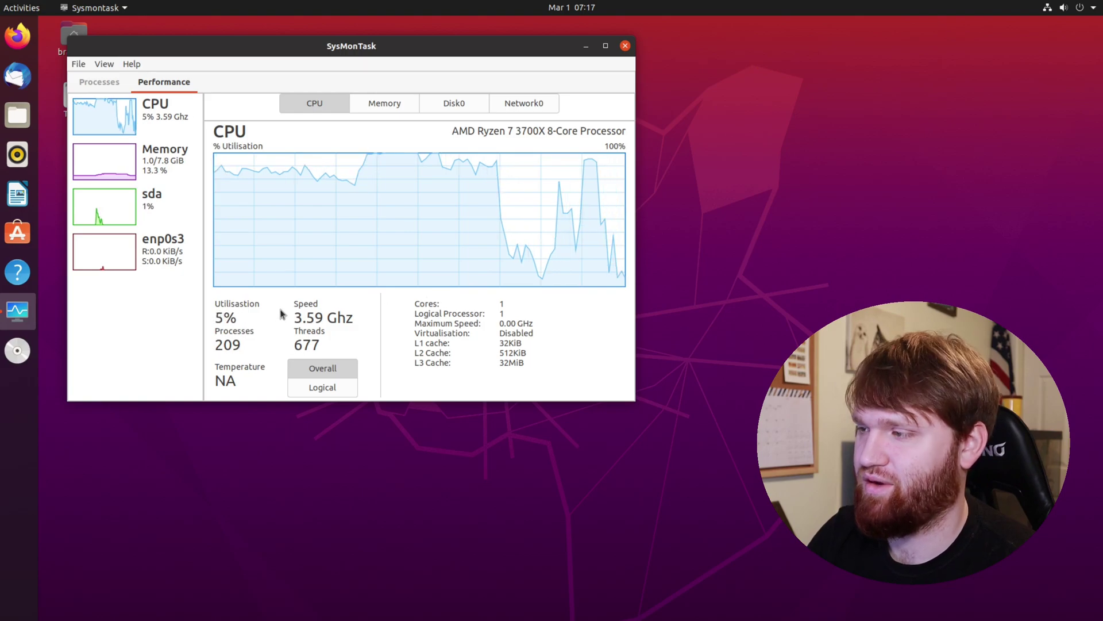
click(96, 89)
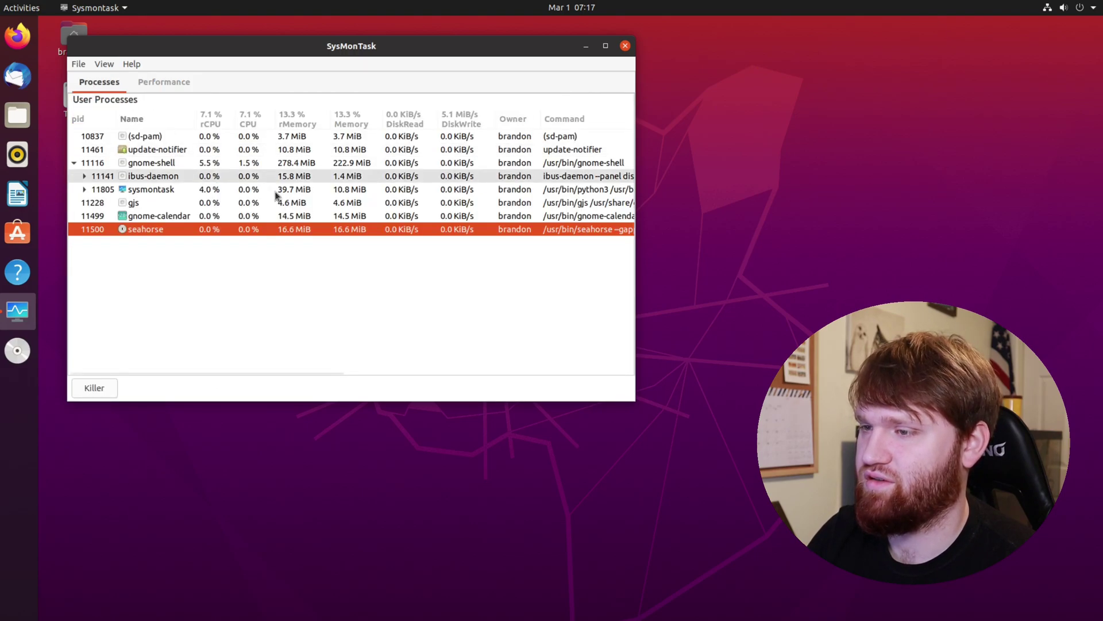
drag(540, 51, 563, 70)
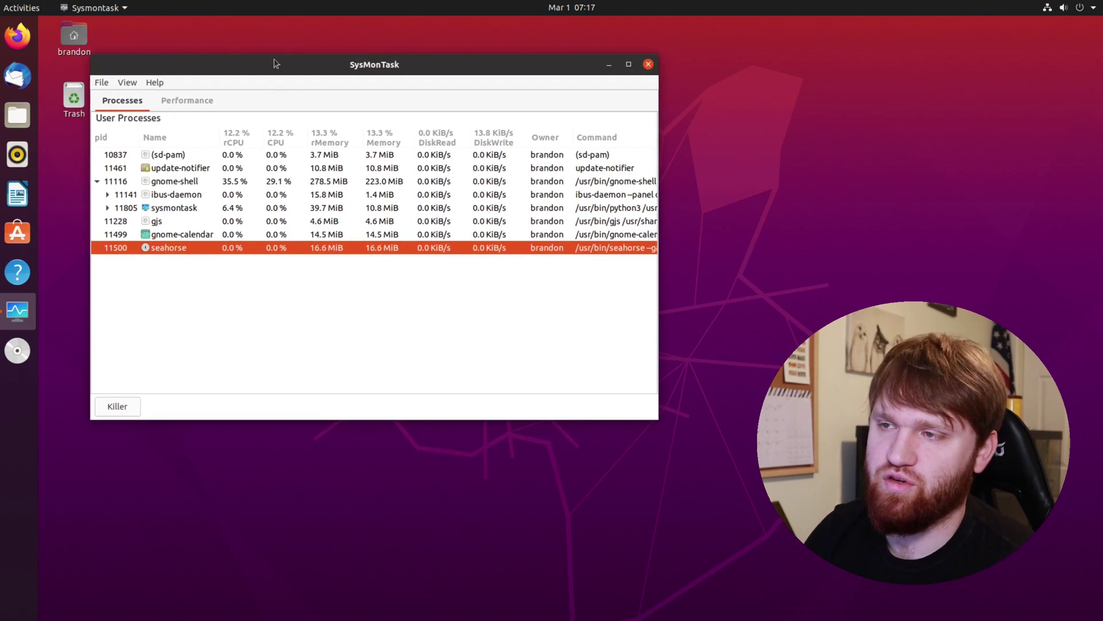
click(155, 82)
click(165, 98)
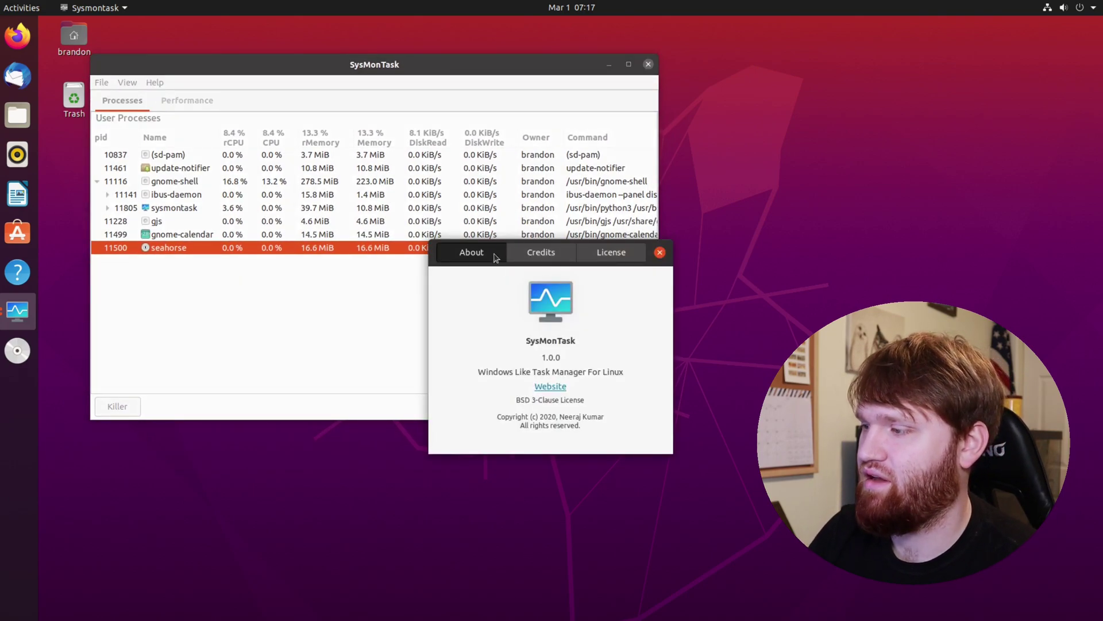
click(569, 256)
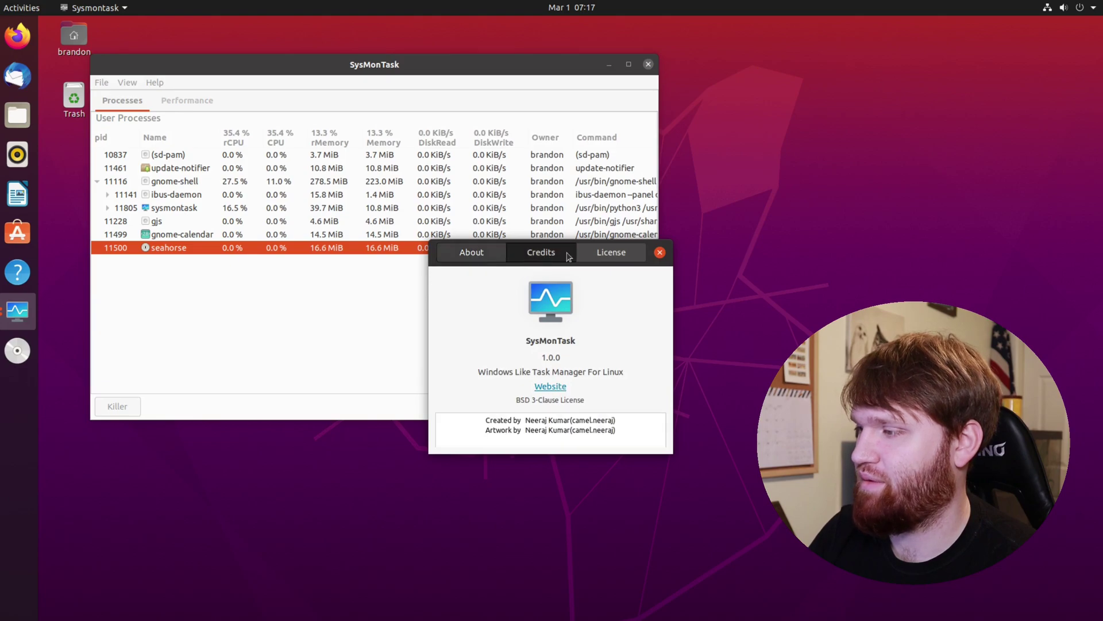
click(606, 253)
scroll(510, 397, down, 3)
scroll(510, 397, up, 3)
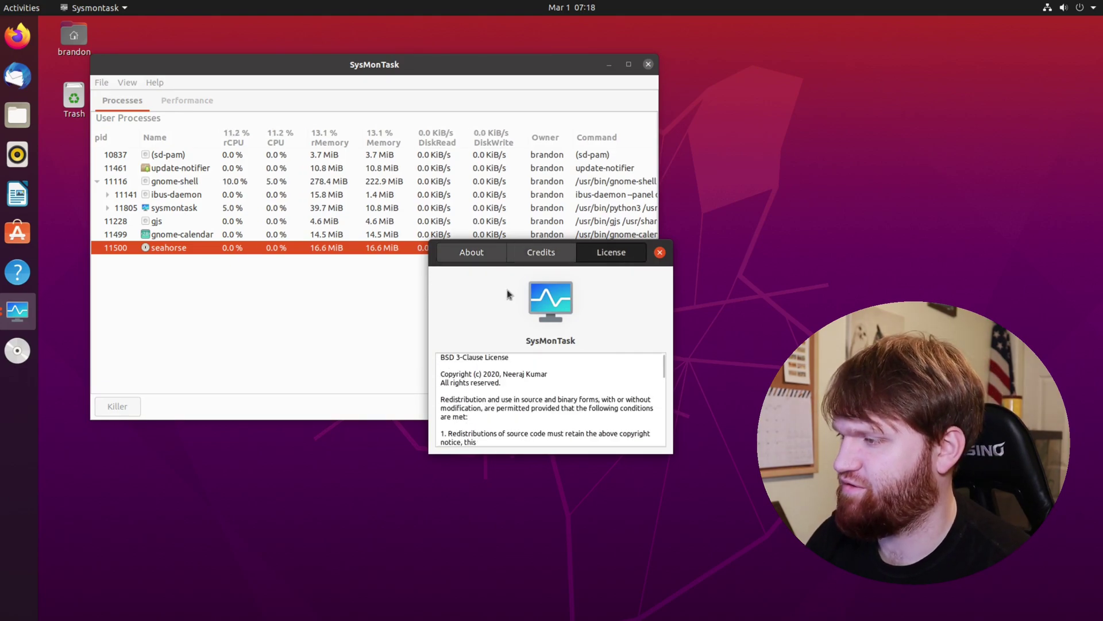
click(471, 253)
click(660, 252)
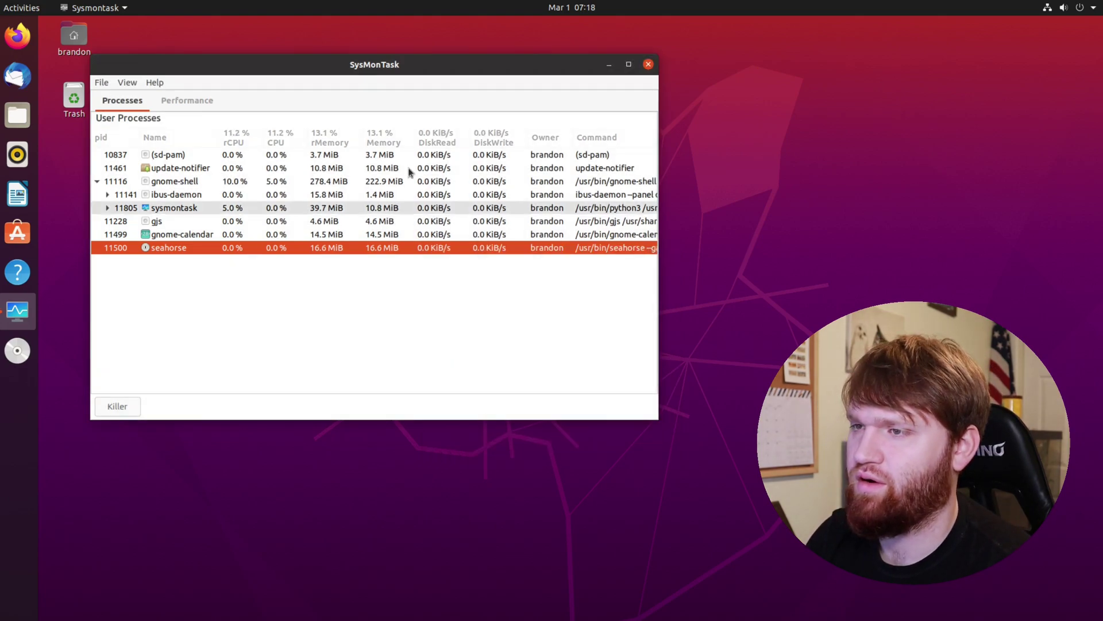
Set the update speed to High and switch to the Performance CPU graph.
click(122, 83)
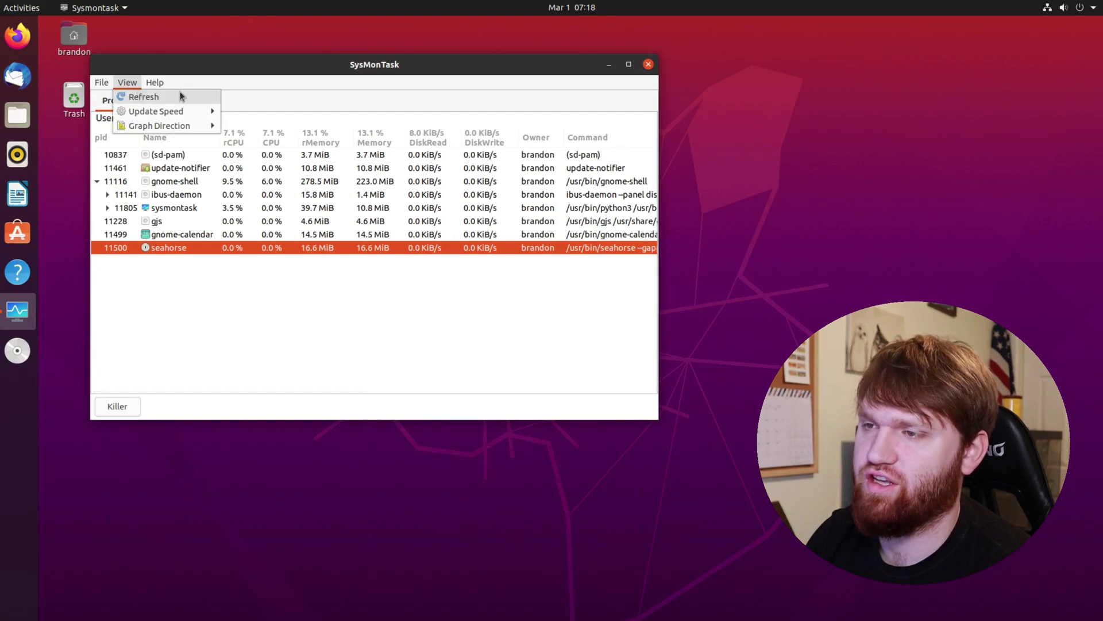
mouse_move(166, 112)
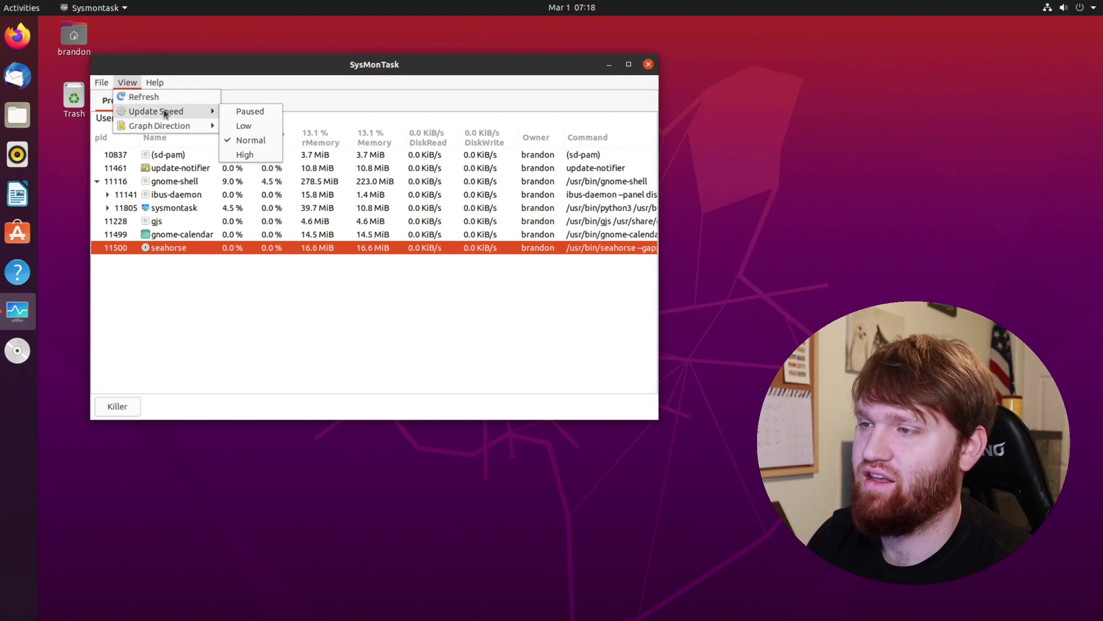
click(237, 153)
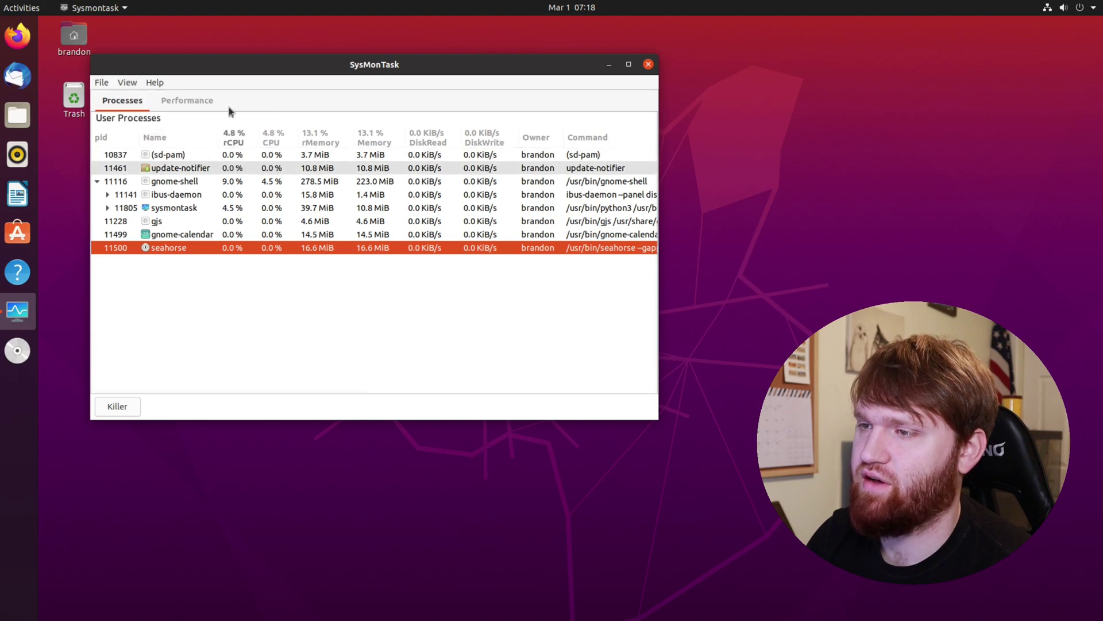
click(160, 97)
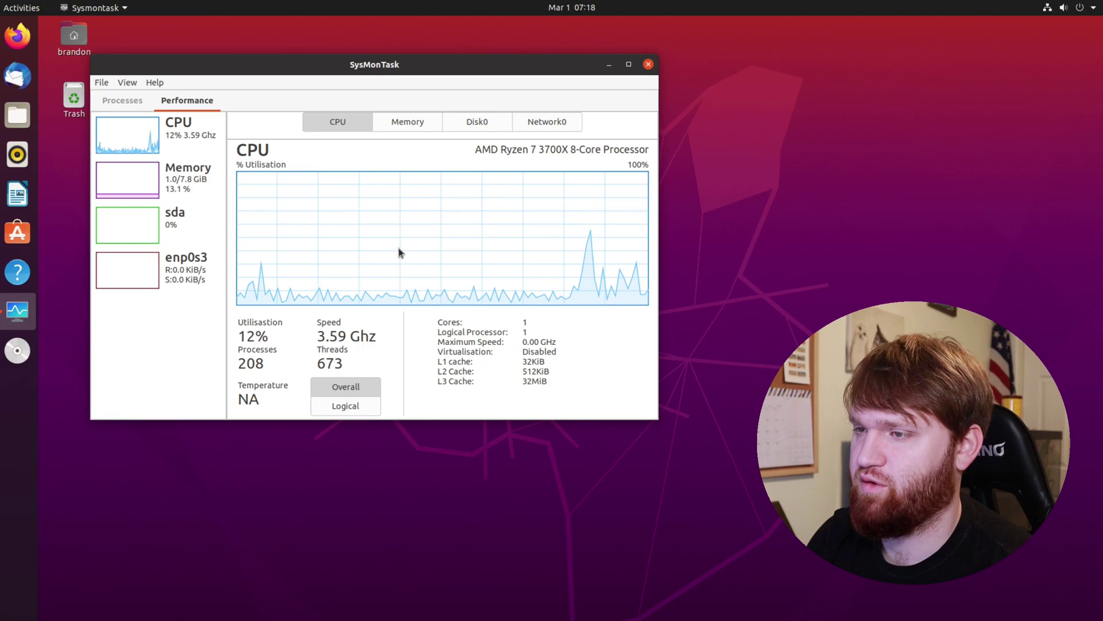
Switch the graph direction to Newer On Left, then restore Newer On Right.
click(127, 83)
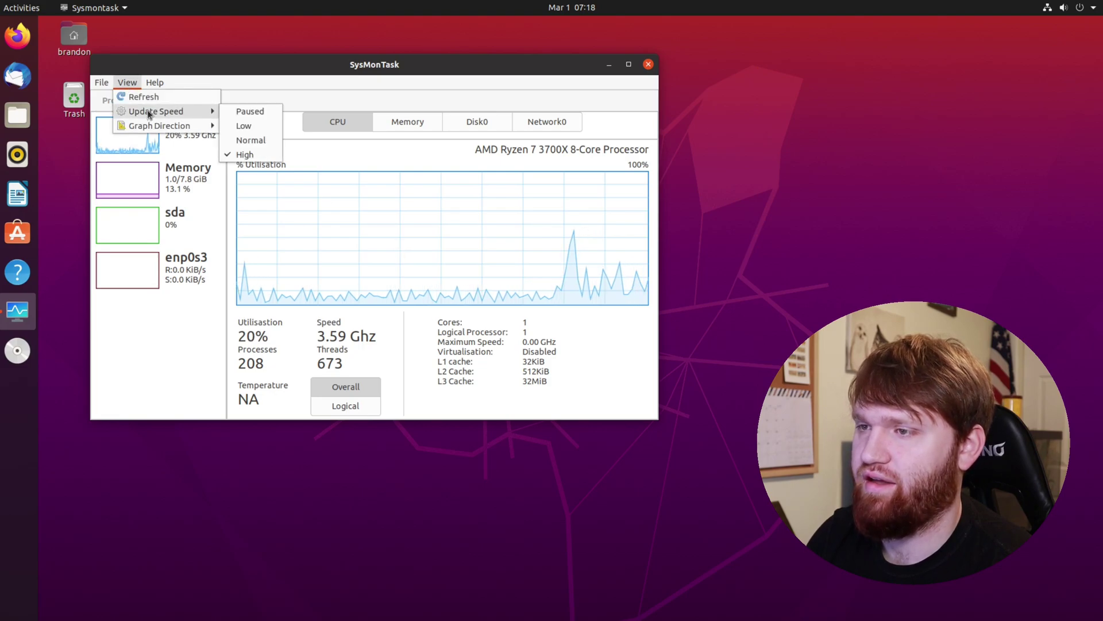
mouse_move(160, 126)
click(291, 140)
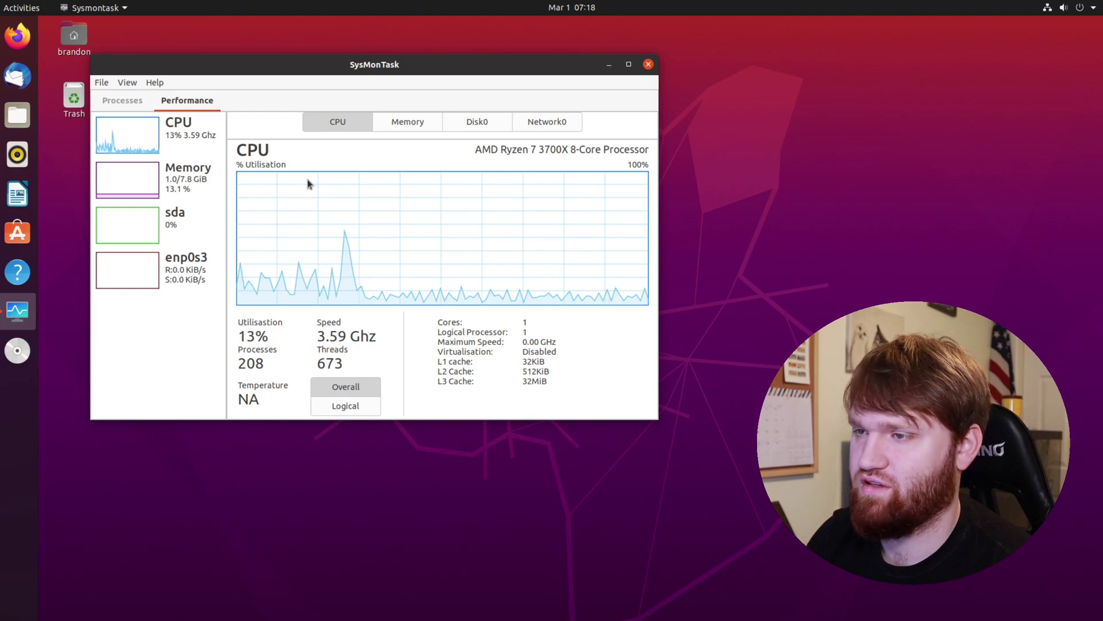
click(136, 84)
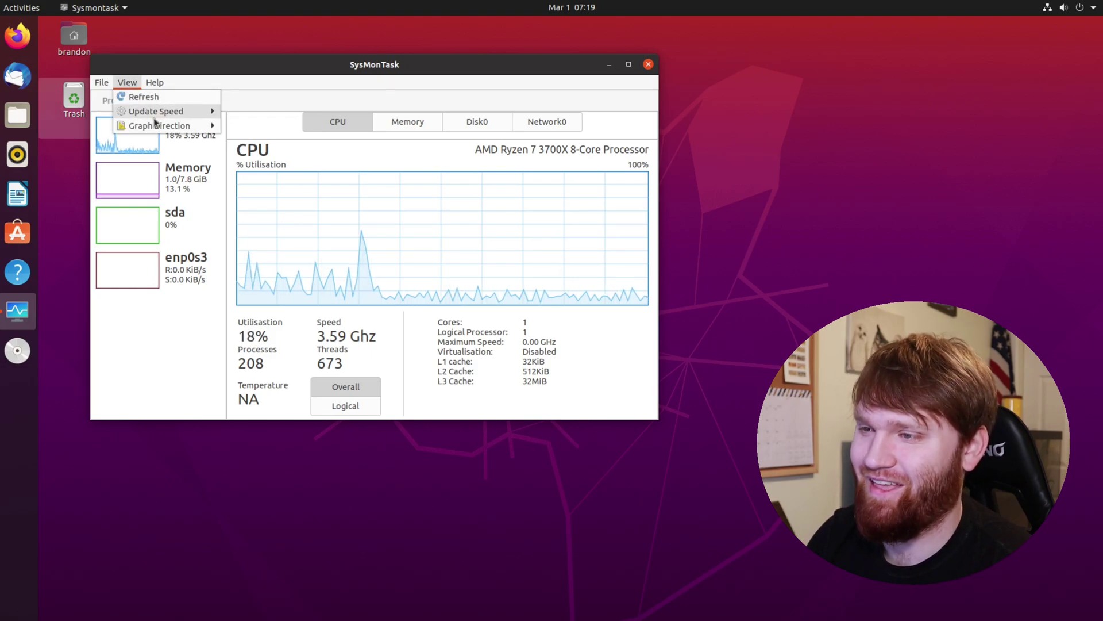
mouse_move(155, 126)
click(259, 122)
click(104, 82)
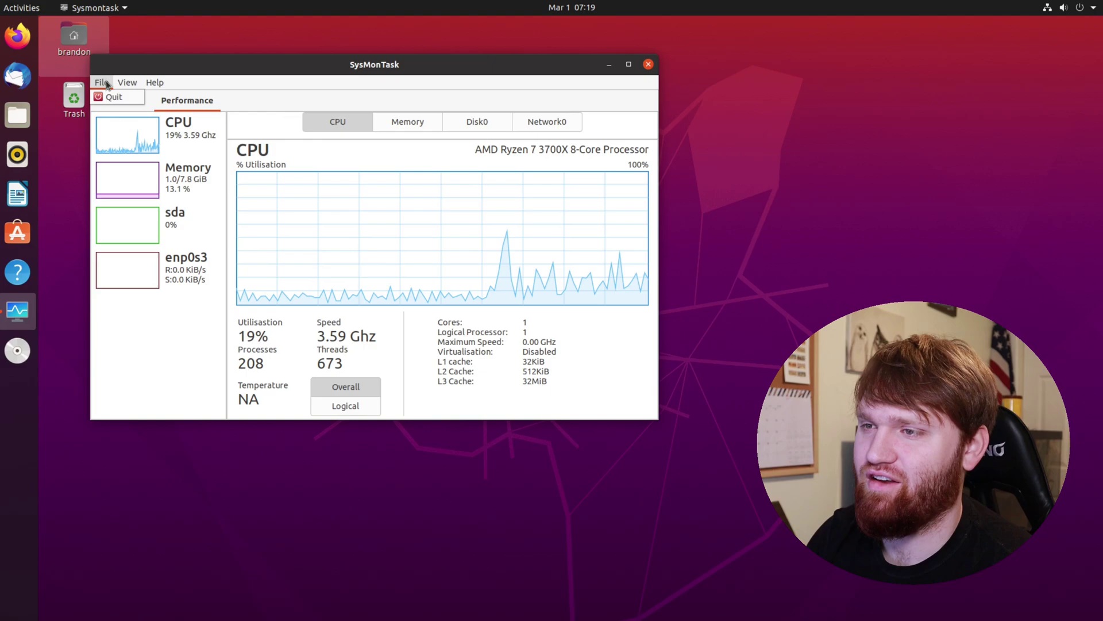
Quit SysMonTask from the File menu, leaving the empty Ubuntu desktop.
click(112, 97)
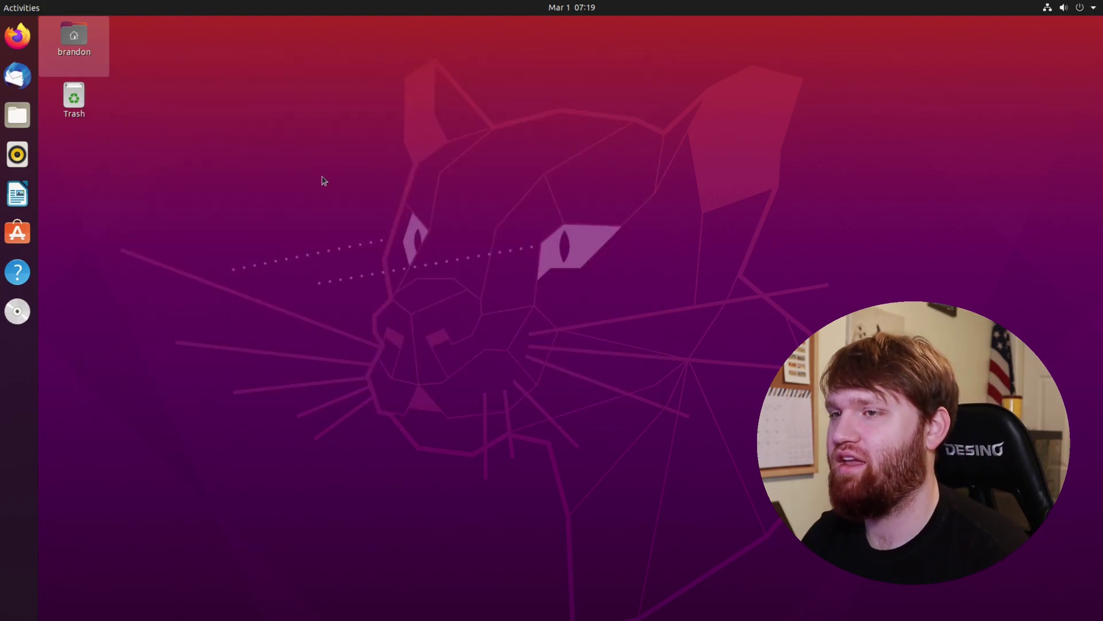